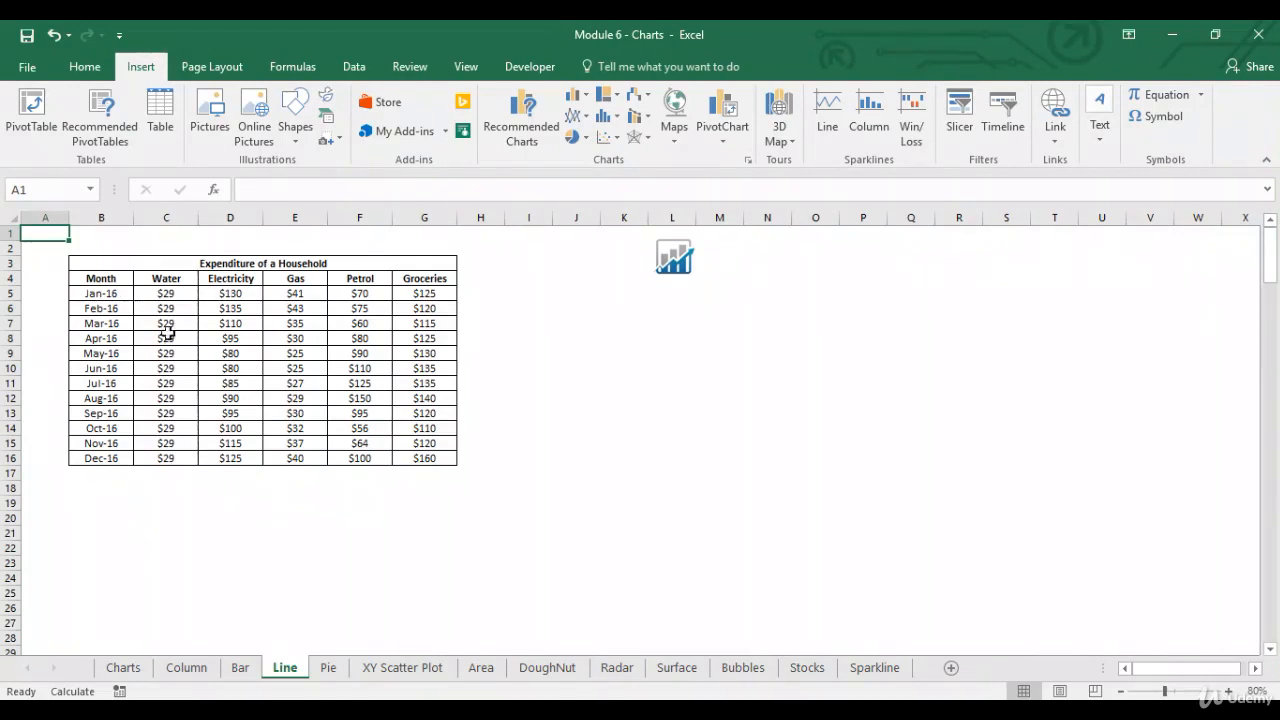
Step: Insert a 2-D Line chart from the expenditure data in B4:G16 and enlarge it to span about columns H to T
{"action": "left_click_drag", "start_coordinate": [114, 277], "coordinate": [430, 463]}
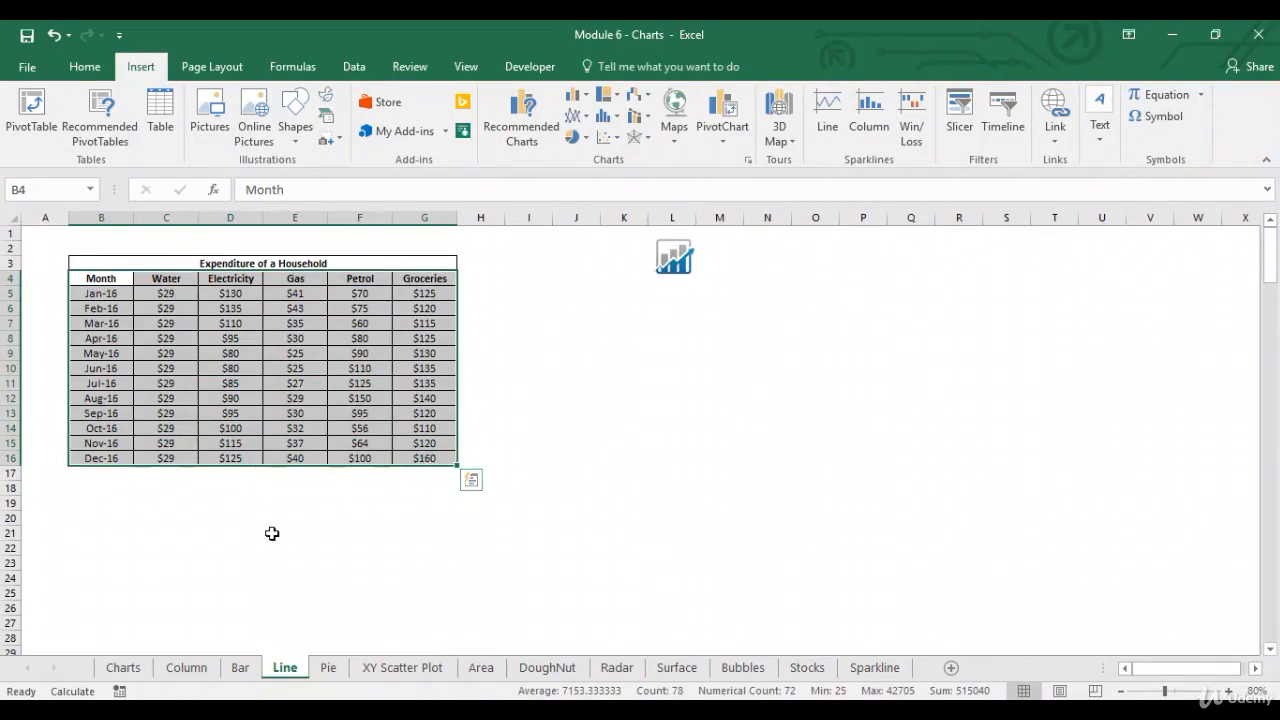
{"action": "left_click", "coordinate": [577, 116]}
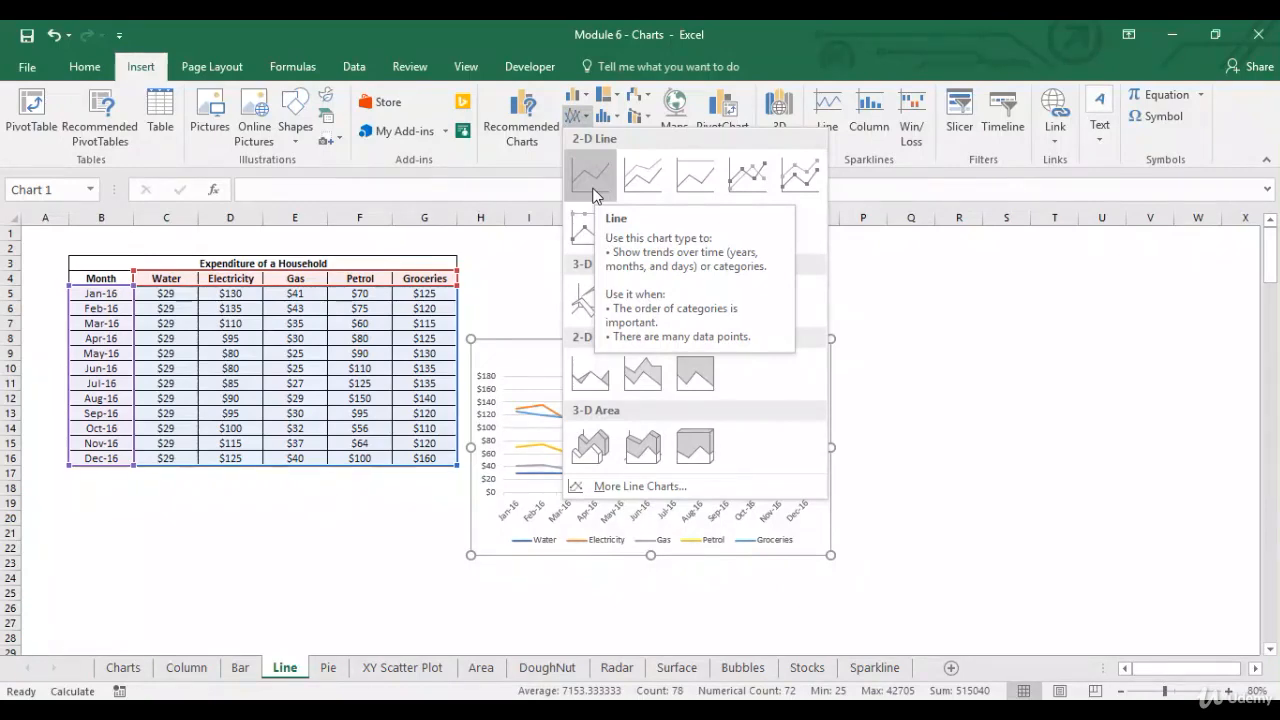
{"action": "left_click", "coordinate": [593, 195]}
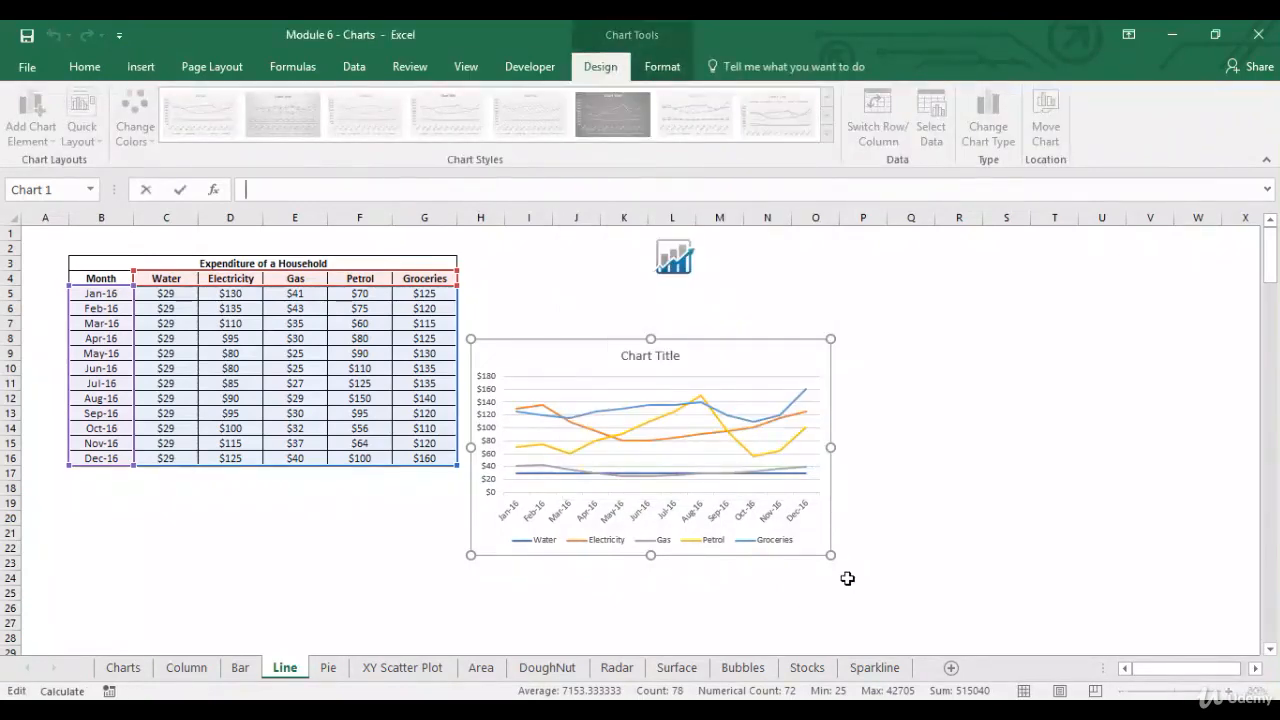
{"action": "left_click_drag", "start_coordinate": [831, 556], "coordinate": [1071, 624]}
{"action": "left_click_drag", "start_coordinate": [1072, 624], "coordinate": [1072, 624]}
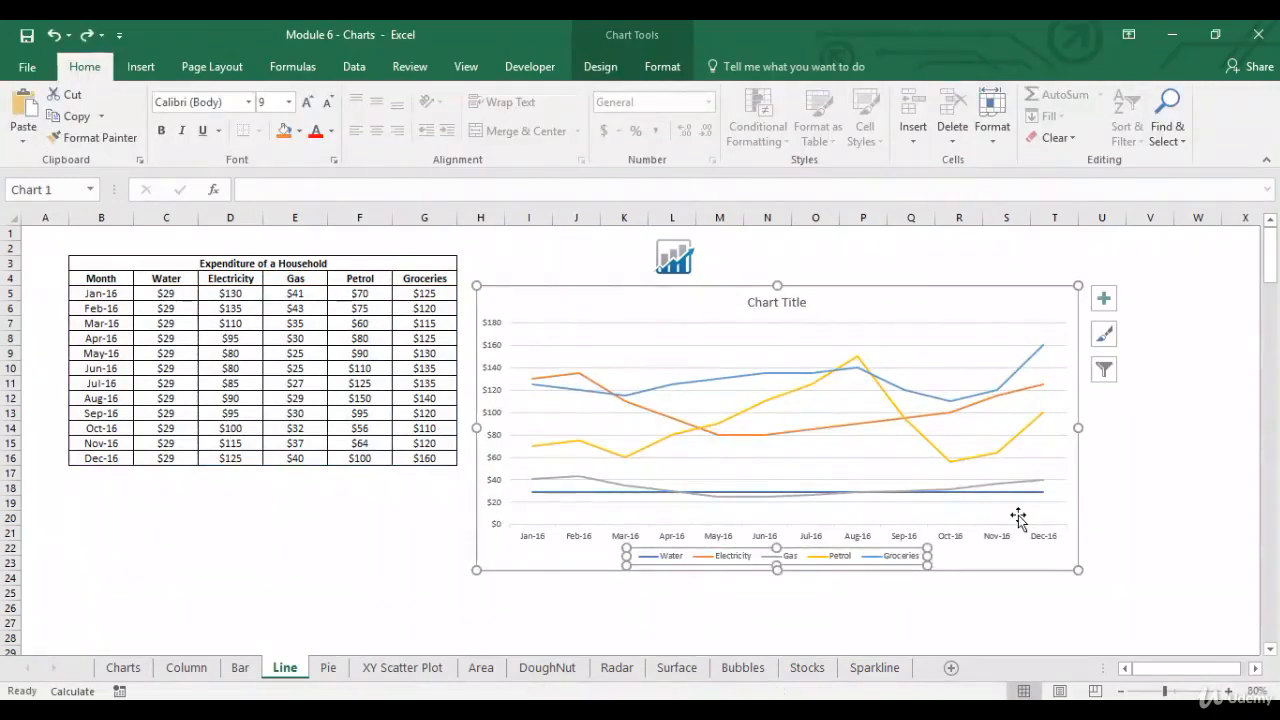
Step: Place the line chart's legend at the top, below the chart title
{"action": "left_click", "coordinate": [1103, 303]}
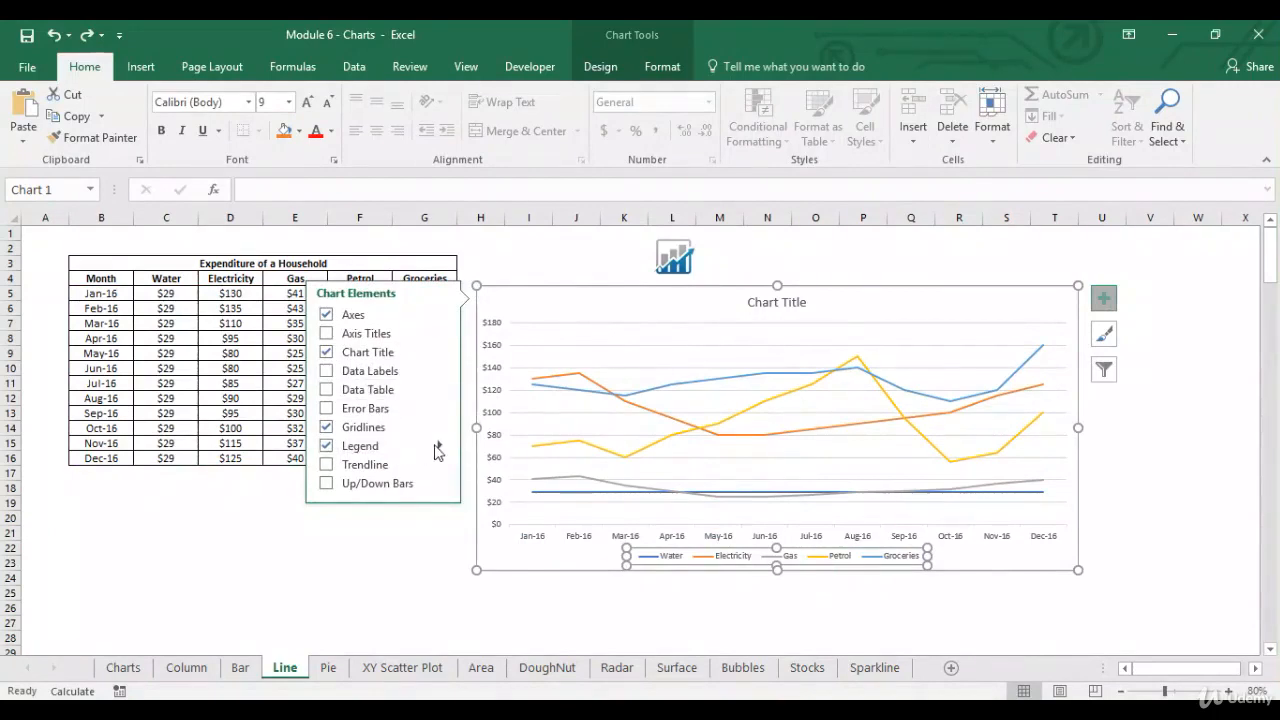
{"action": "left_click", "coordinate": [440, 445]}
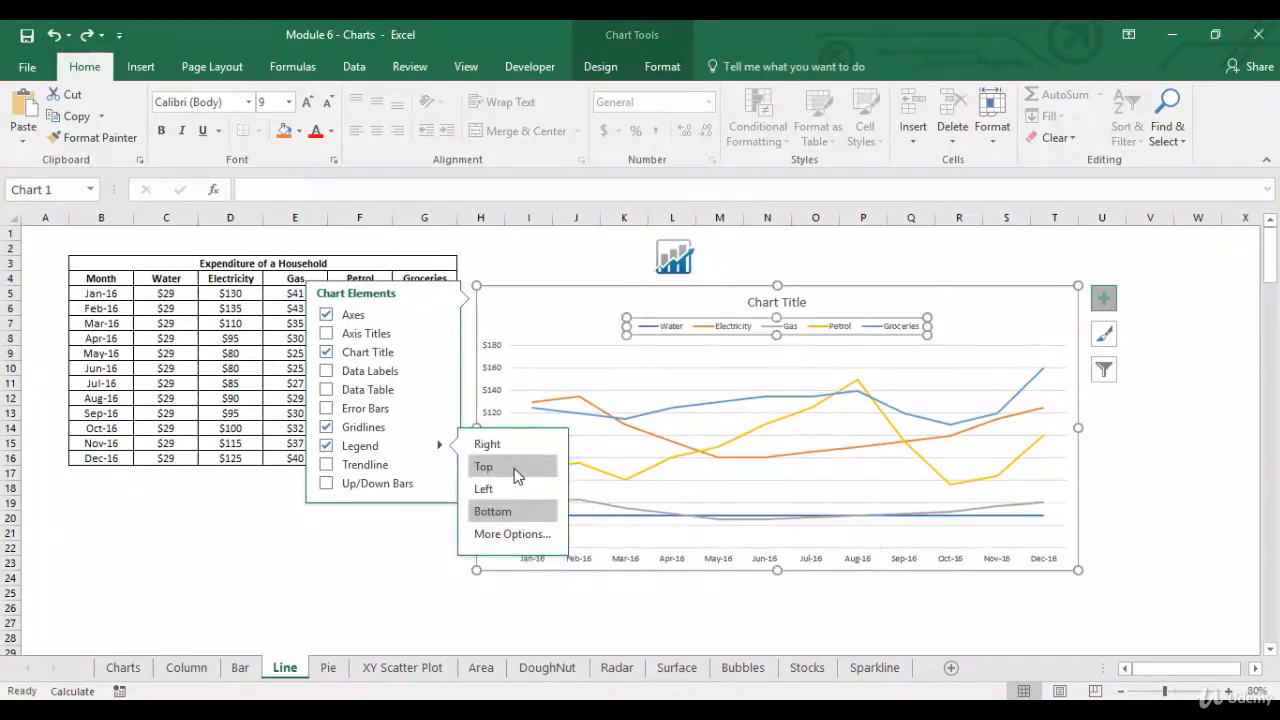
{"action": "left_click", "coordinate": [483, 466]}
Step: Change the chart title to "Expenditure" and close the title formatting pane
{"action": "double_click", "coordinate": [800, 302]}
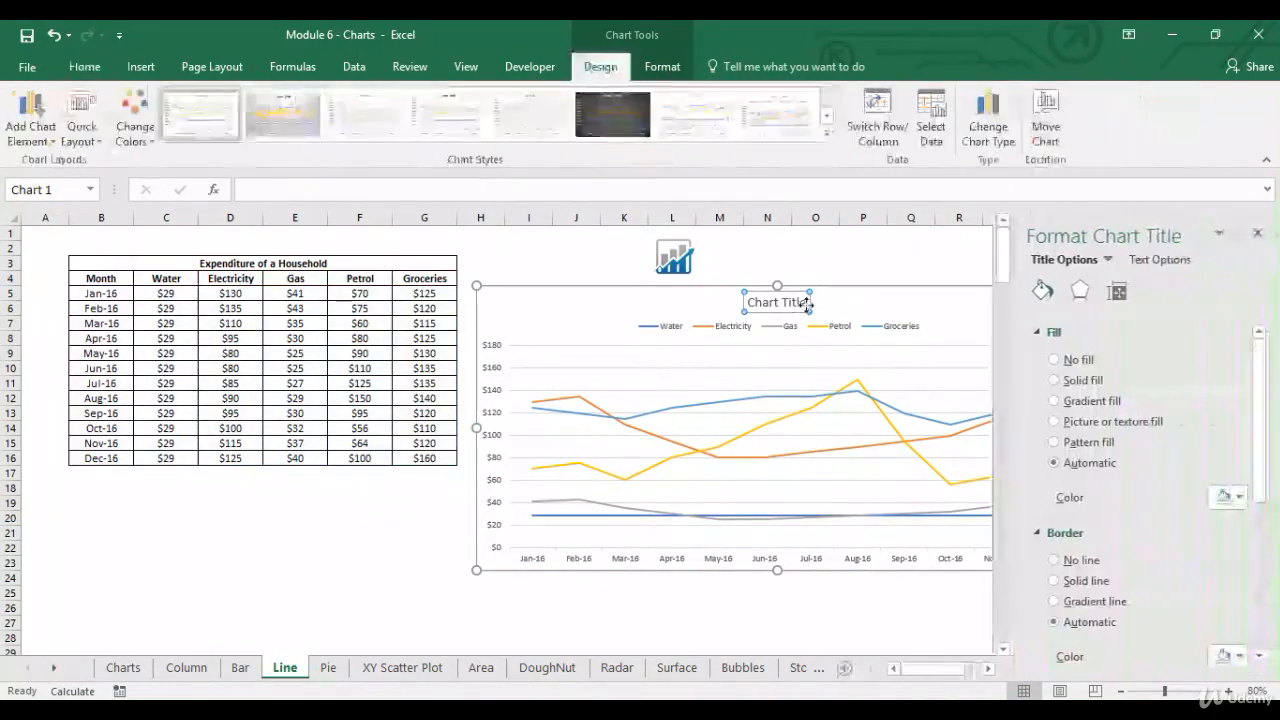
{"action": "left_click_drag", "start_coordinate": [807, 302], "coordinate": [746, 302]}
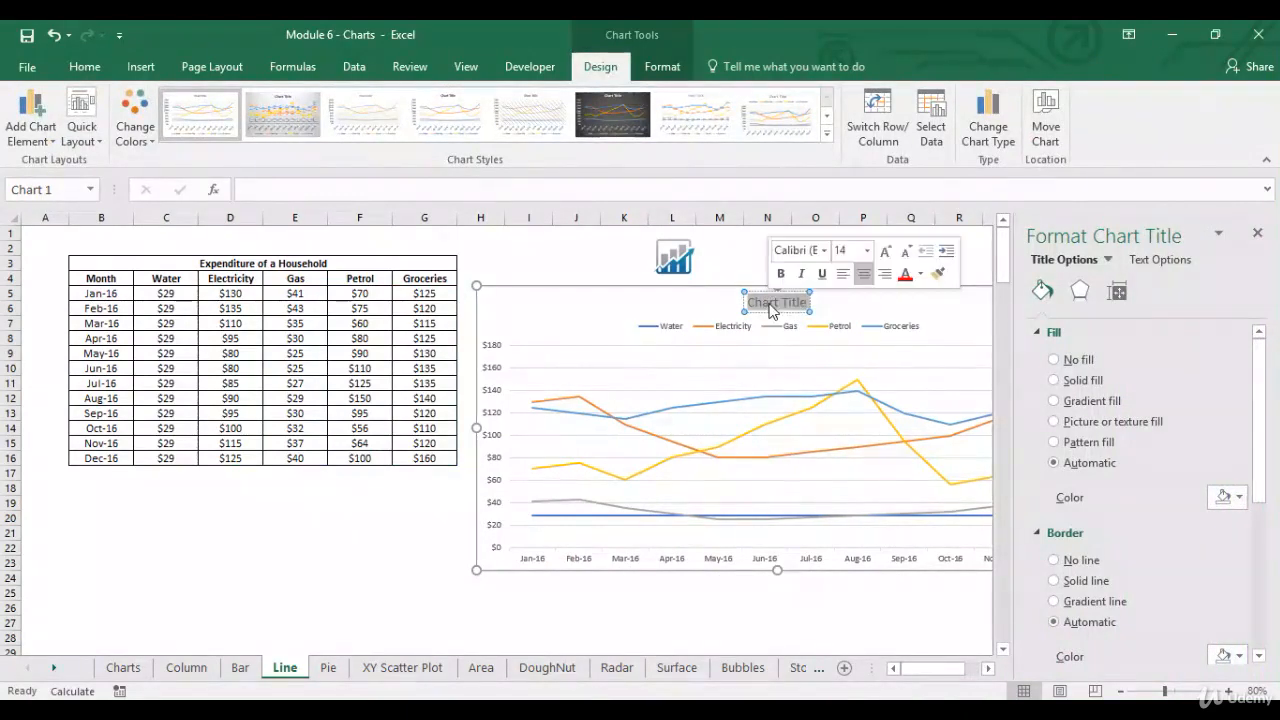
{"action": "type", "text": "Exp"}
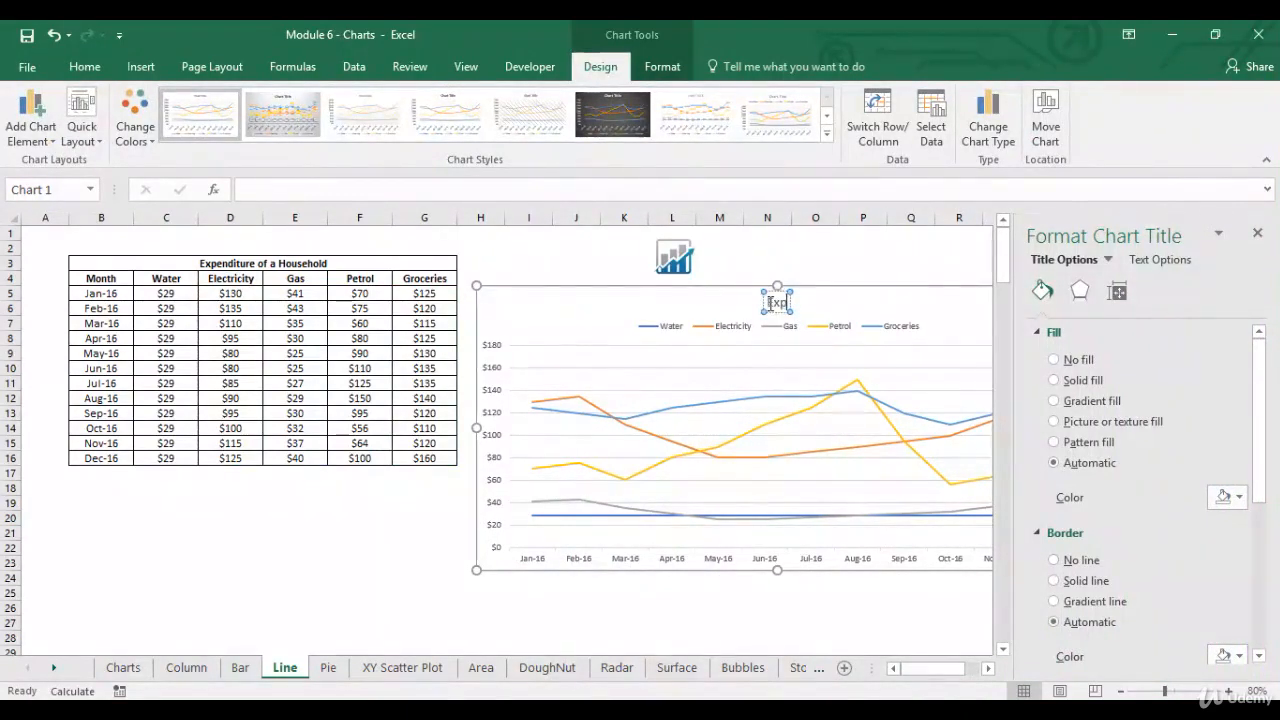
{"action": "type", "text": "enditure"}
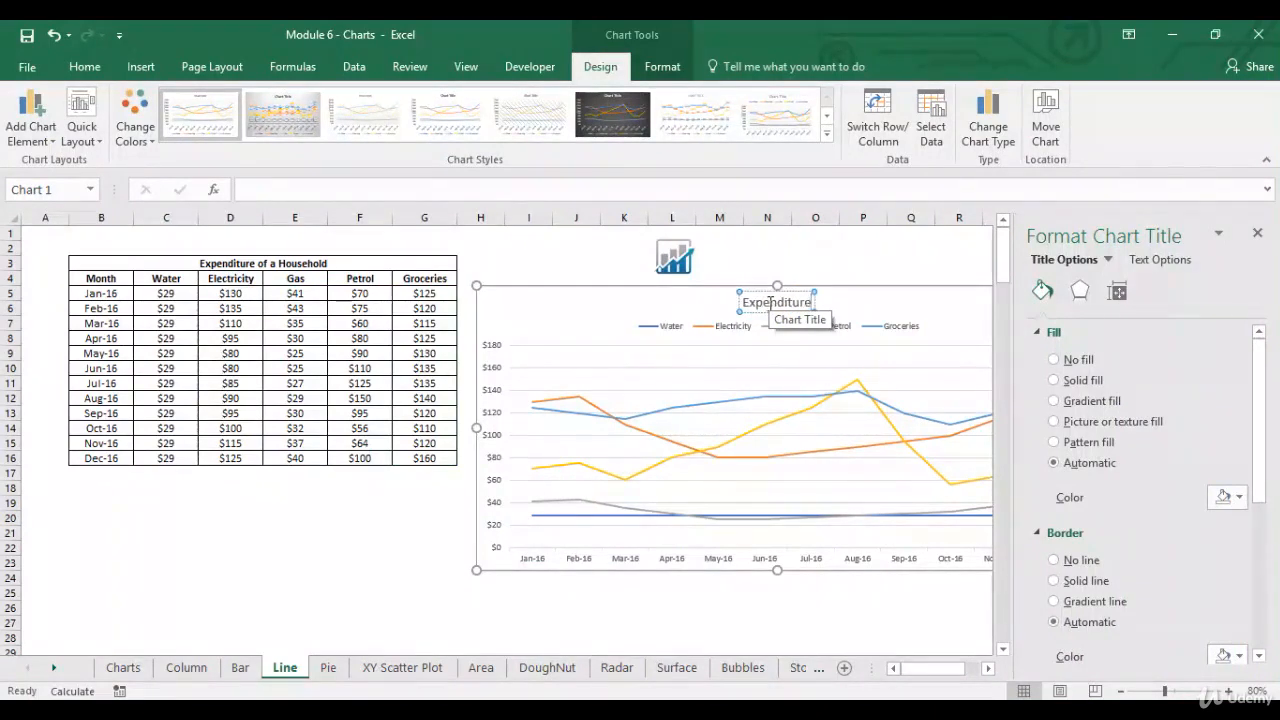
{"action": "left_click", "coordinate": [484, 636]}
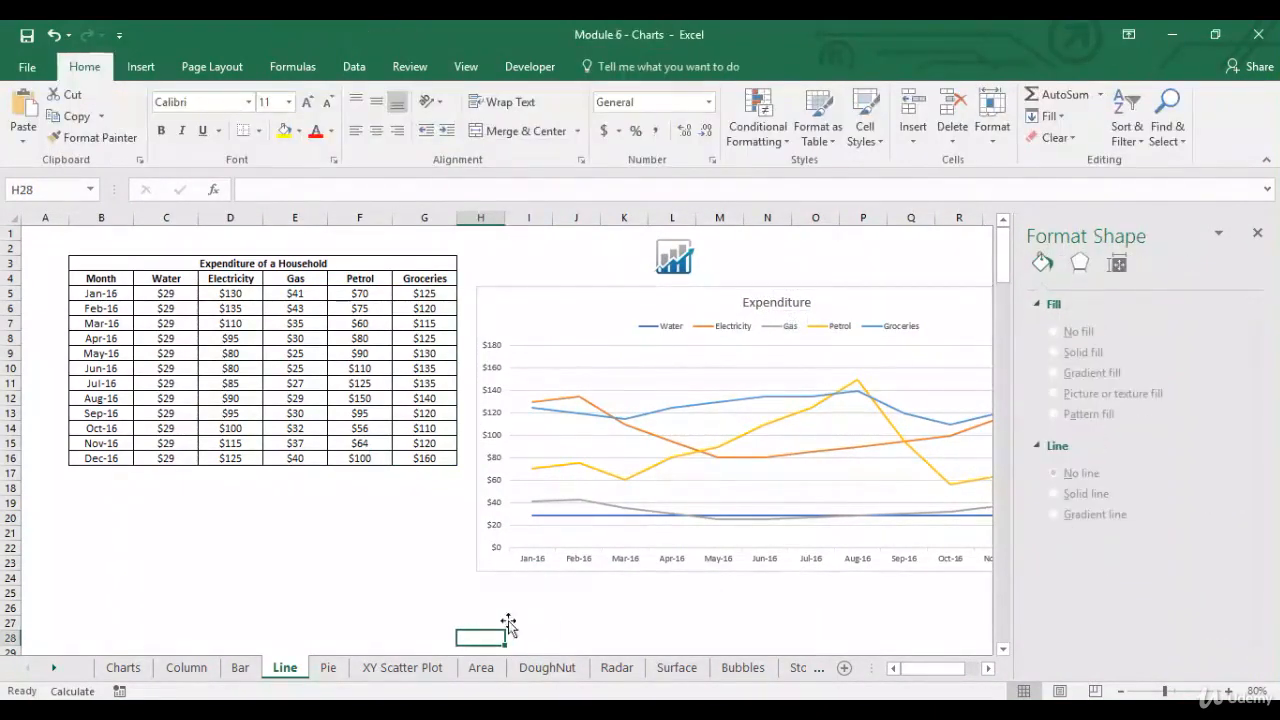
{"action": "left_click", "coordinate": [1258, 233]}
{"action": "left_click", "coordinate": [967, 367]}
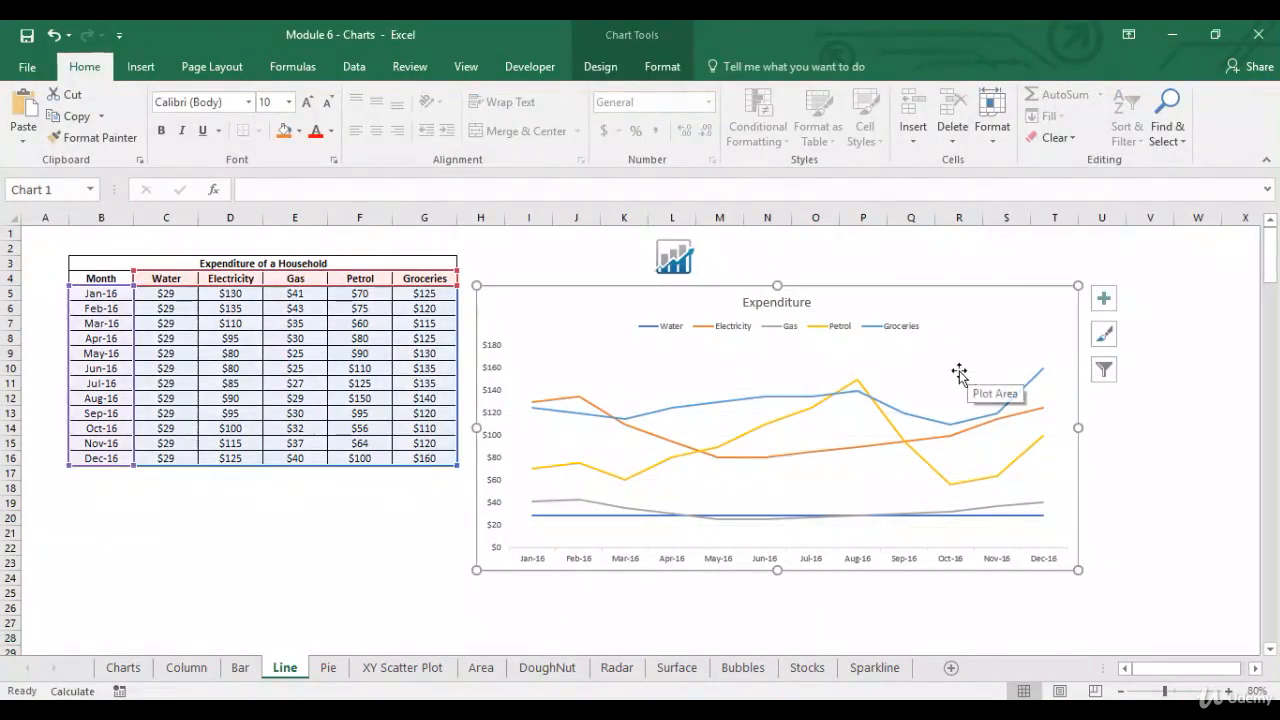
{"action": "left_click", "coordinate": [538, 620]}
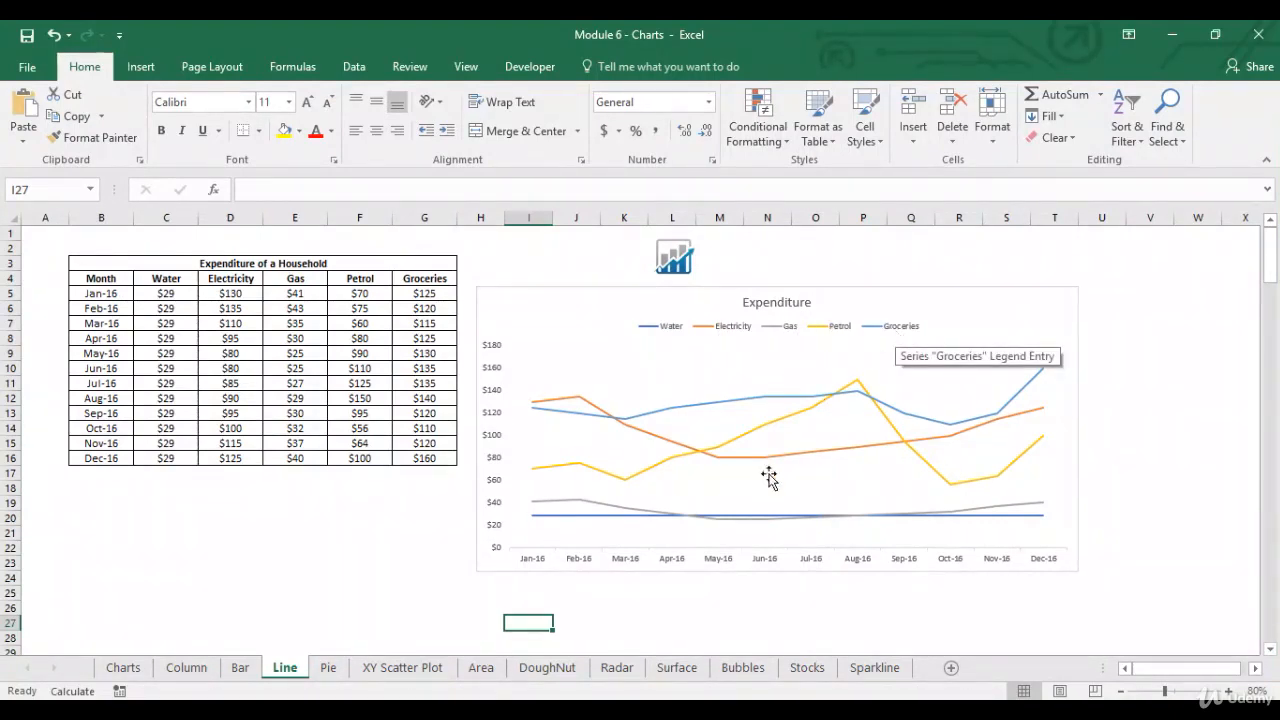
Step: Examine the Water, Electricity and Gas lines across the year, comparing them with their columns in the table
{"action": "left_click", "coordinate": [496, 597]}
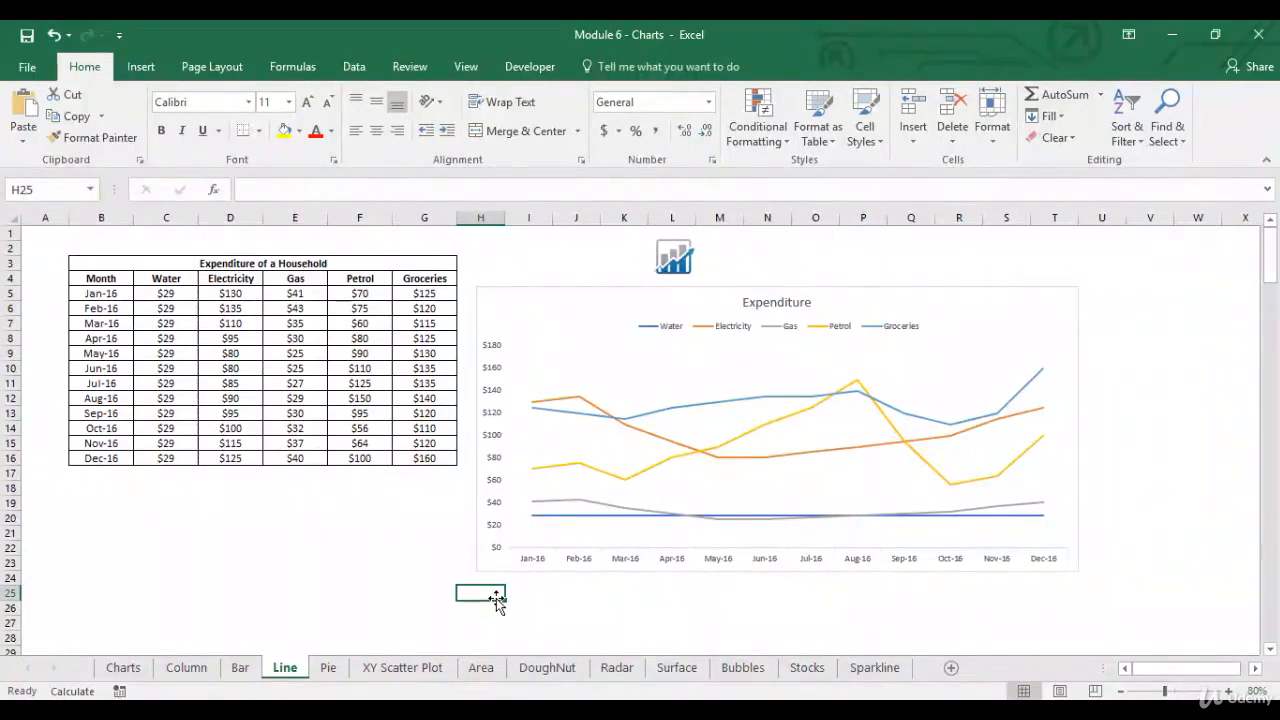
{"action": "mouse_move", "coordinate": [540, 522]}
{"action": "left_click", "coordinate": [252, 290]}
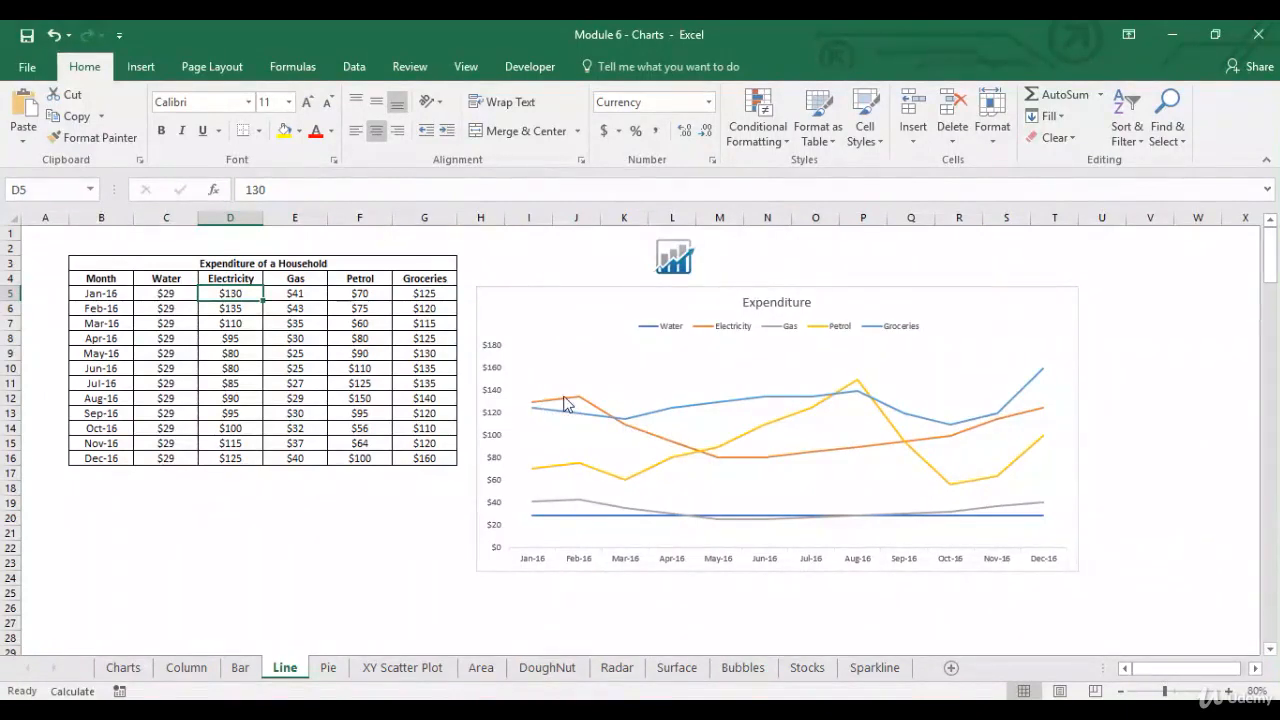
{"action": "mouse_move", "coordinate": [564, 403]}
{"action": "mouse_move", "coordinate": [845, 449]}
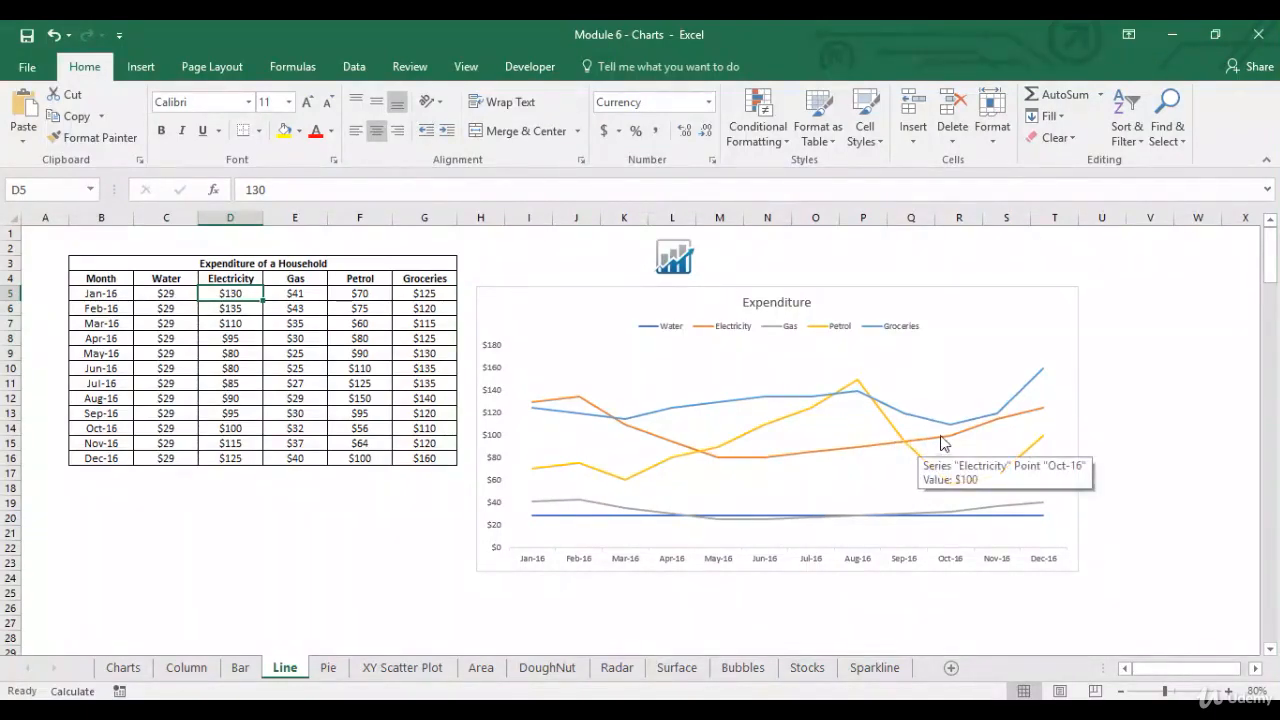
{"action": "mouse_move", "coordinate": [1021, 418]}
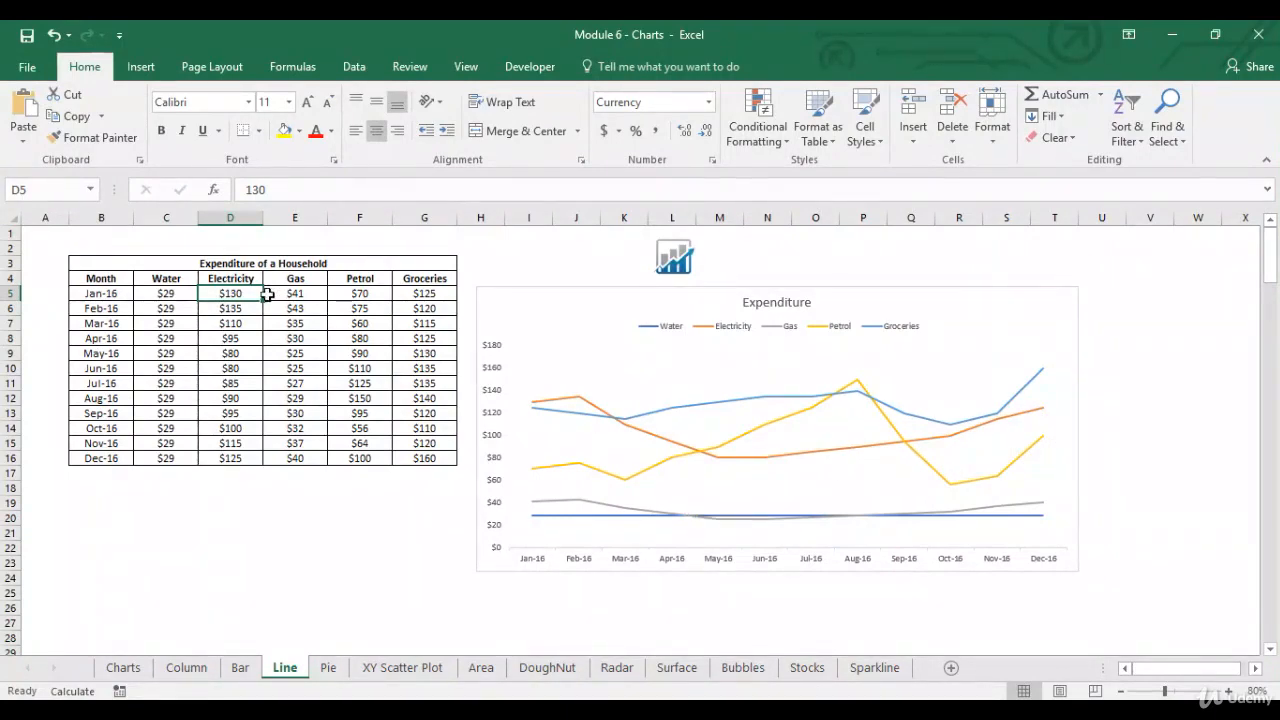
{"action": "left_click", "coordinate": [316, 283]}
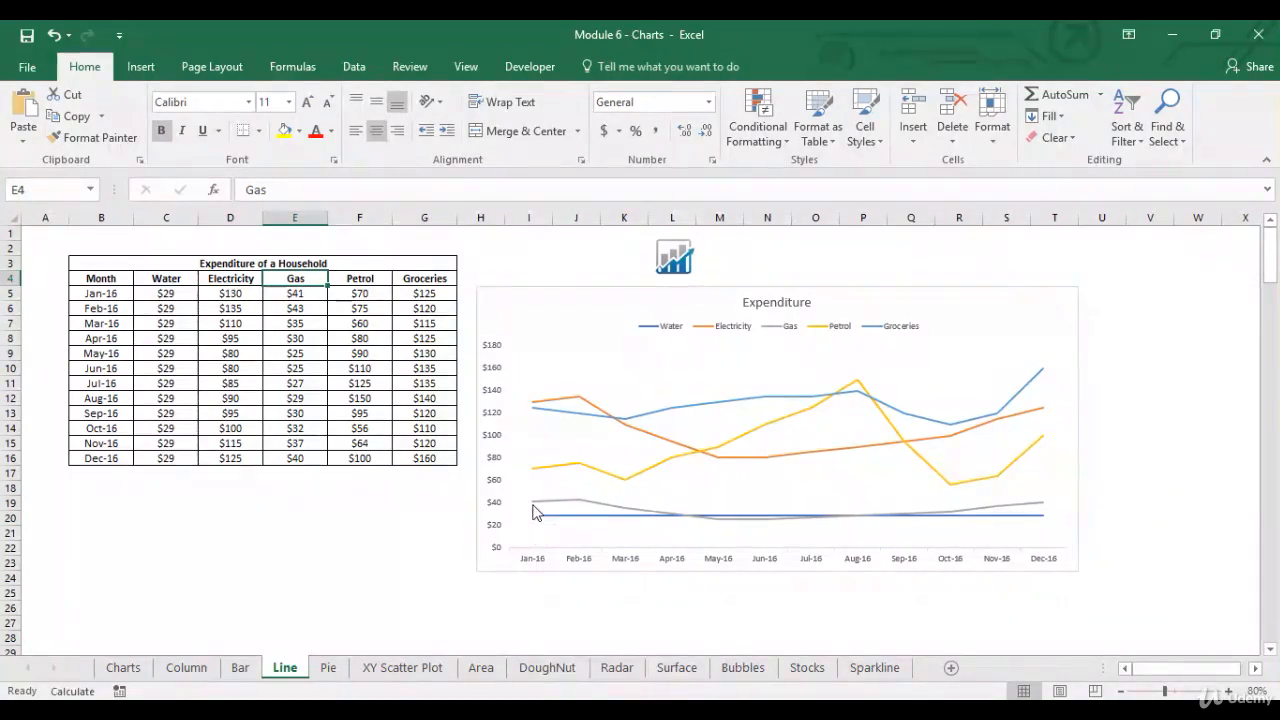
{"action": "mouse_move", "coordinate": [572, 507]}
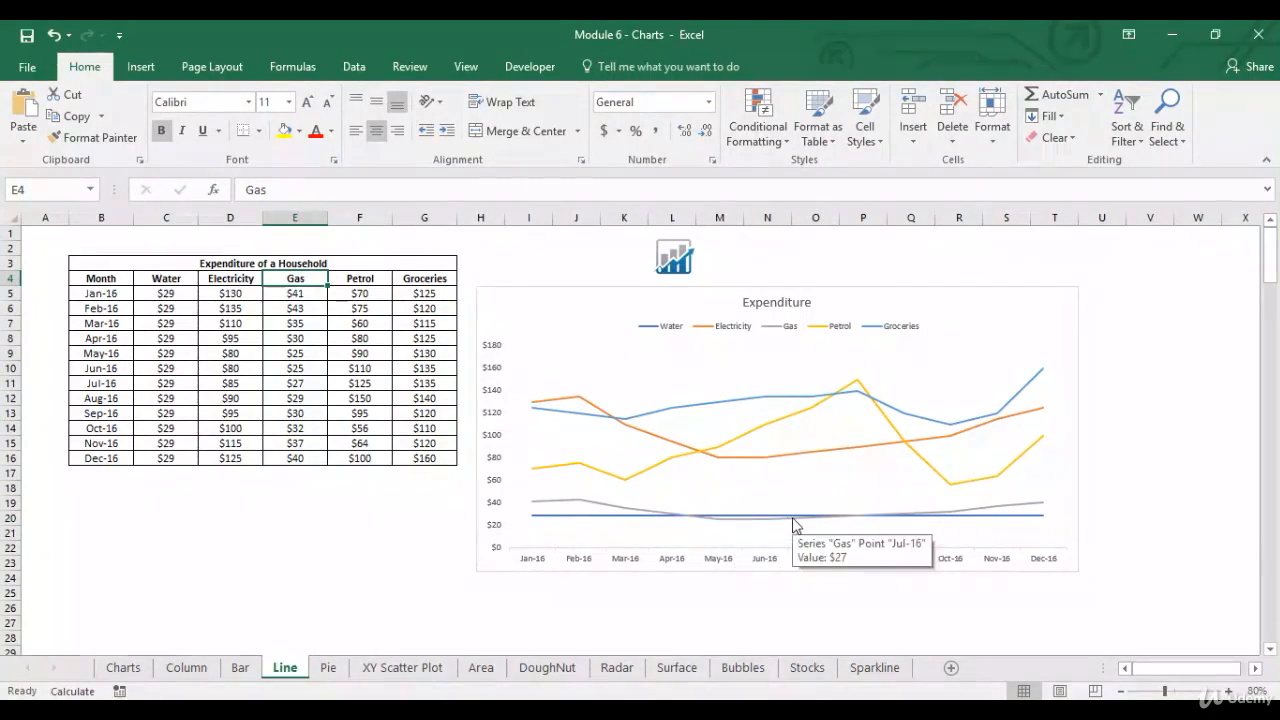
{"action": "mouse_move", "coordinate": [940, 520]}
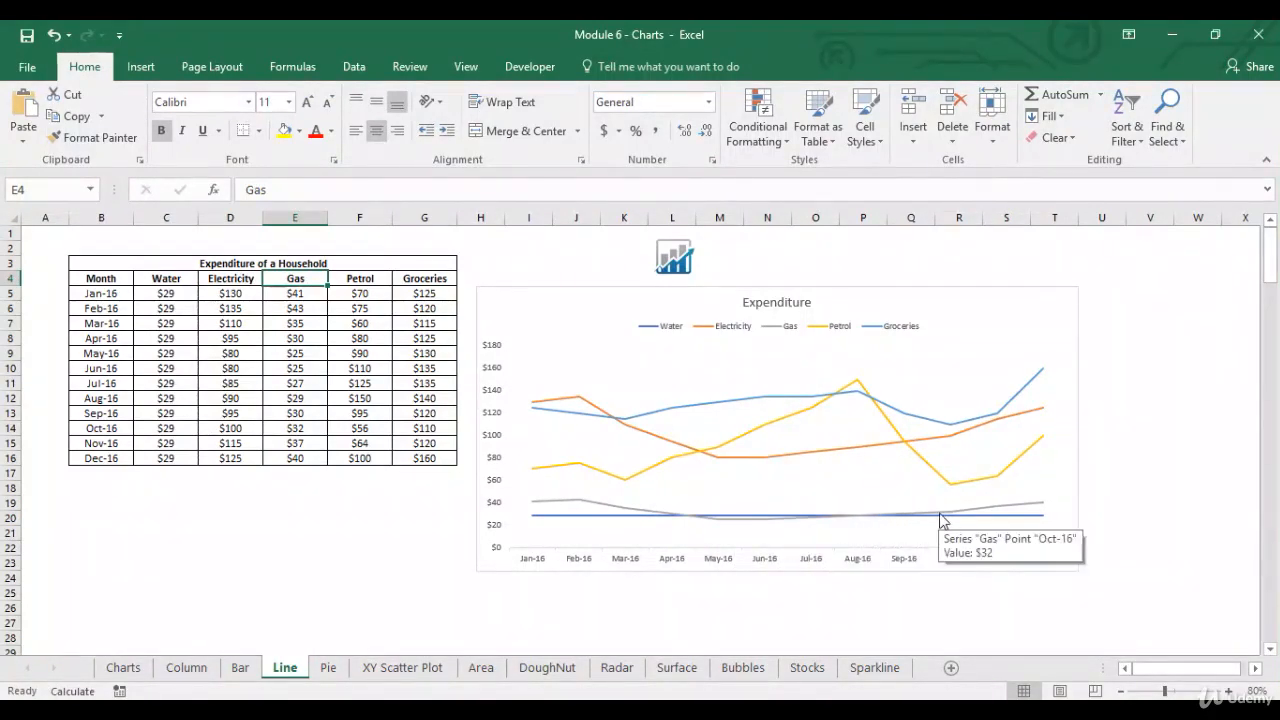
{"action": "mouse_move", "coordinate": [1034, 508]}
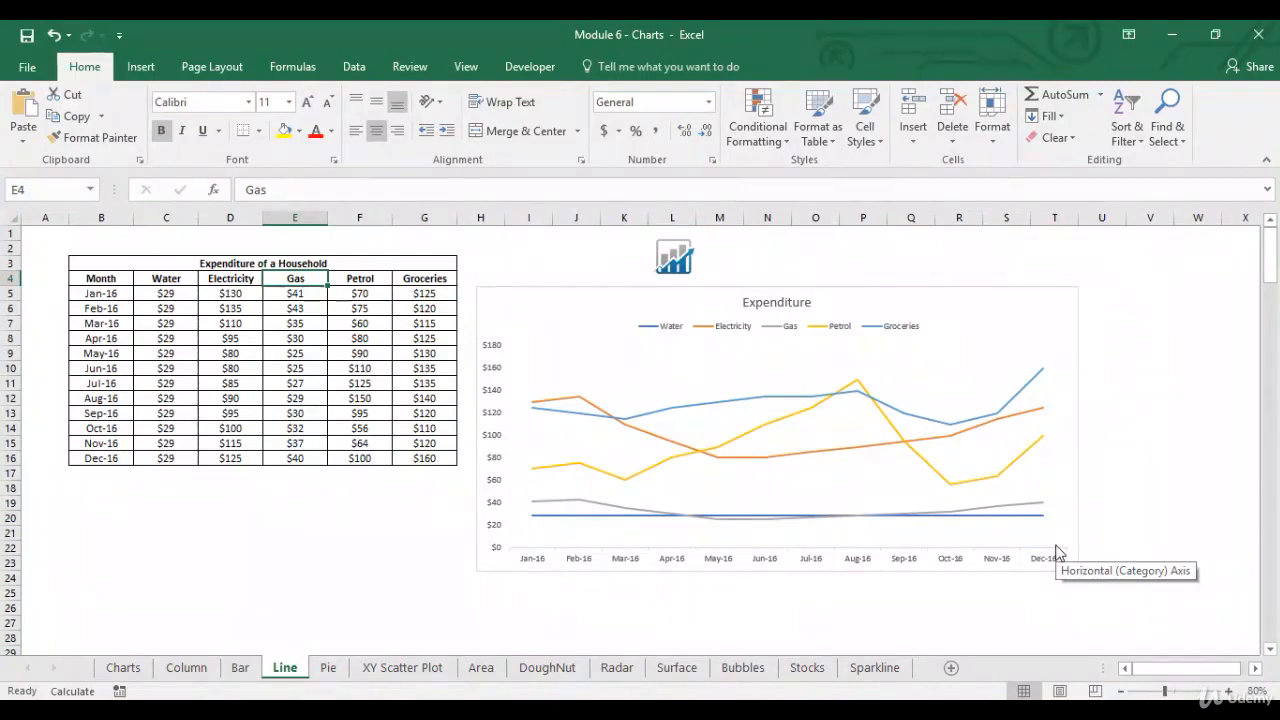
Step: Examine how the Petrol and Groceries lines rise and fall from January to December against their table columns
{"action": "key", "text": "Right"}
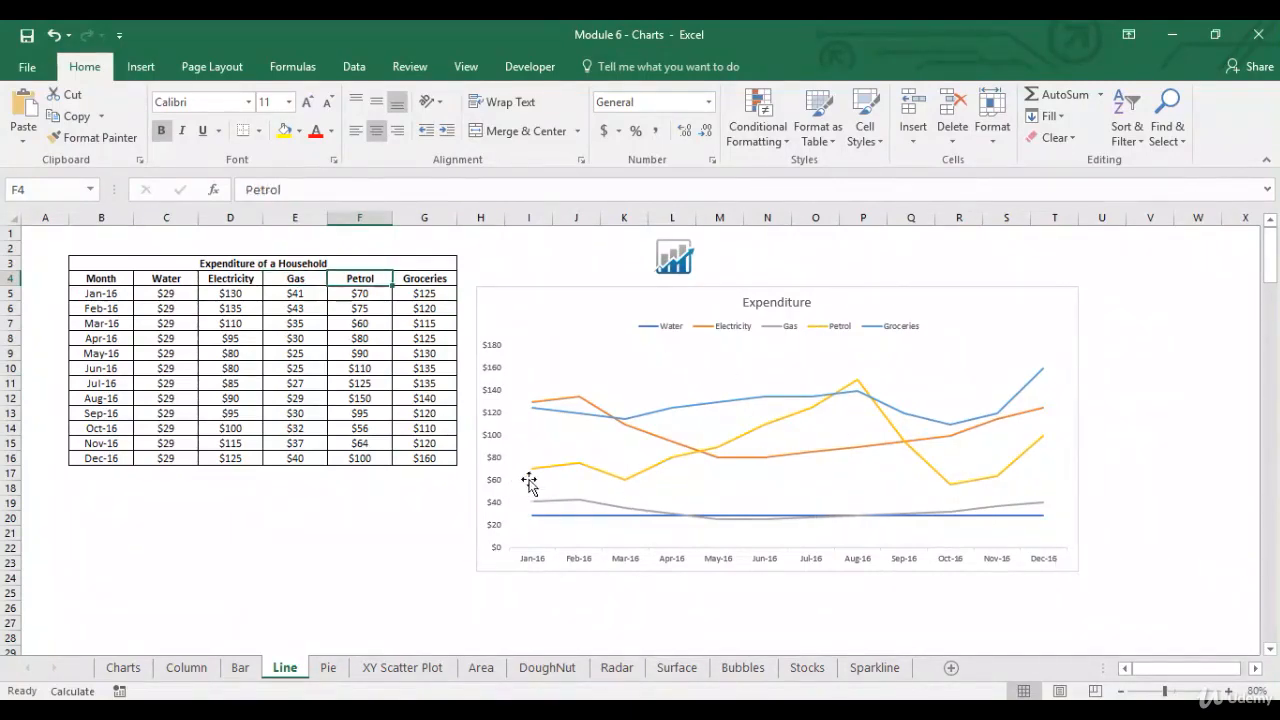
{"action": "mouse_move", "coordinate": [617, 489]}
{"action": "mouse_move", "coordinate": [731, 447]}
{"action": "mouse_move", "coordinate": [857, 382]}
{"action": "mouse_move", "coordinate": [959, 493]}
{"action": "mouse_move", "coordinate": [1046, 446]}
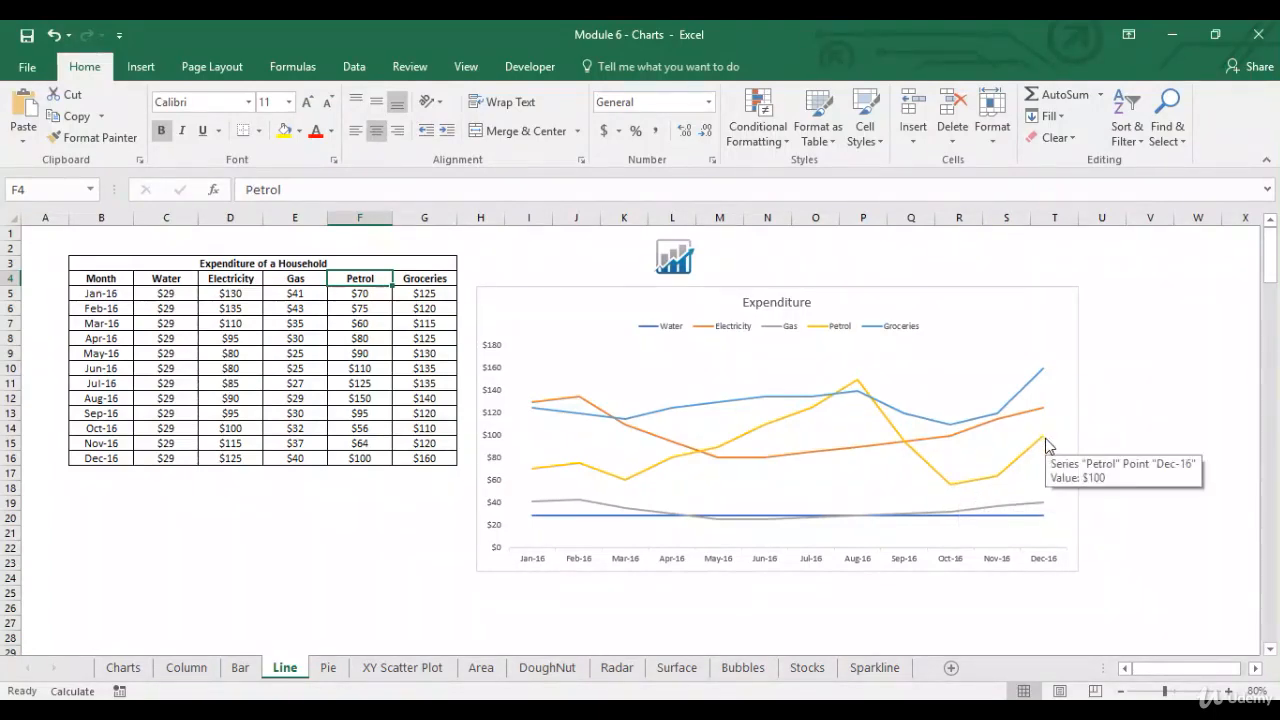
{"action": "left_click", "coordinate": [422, 279]}
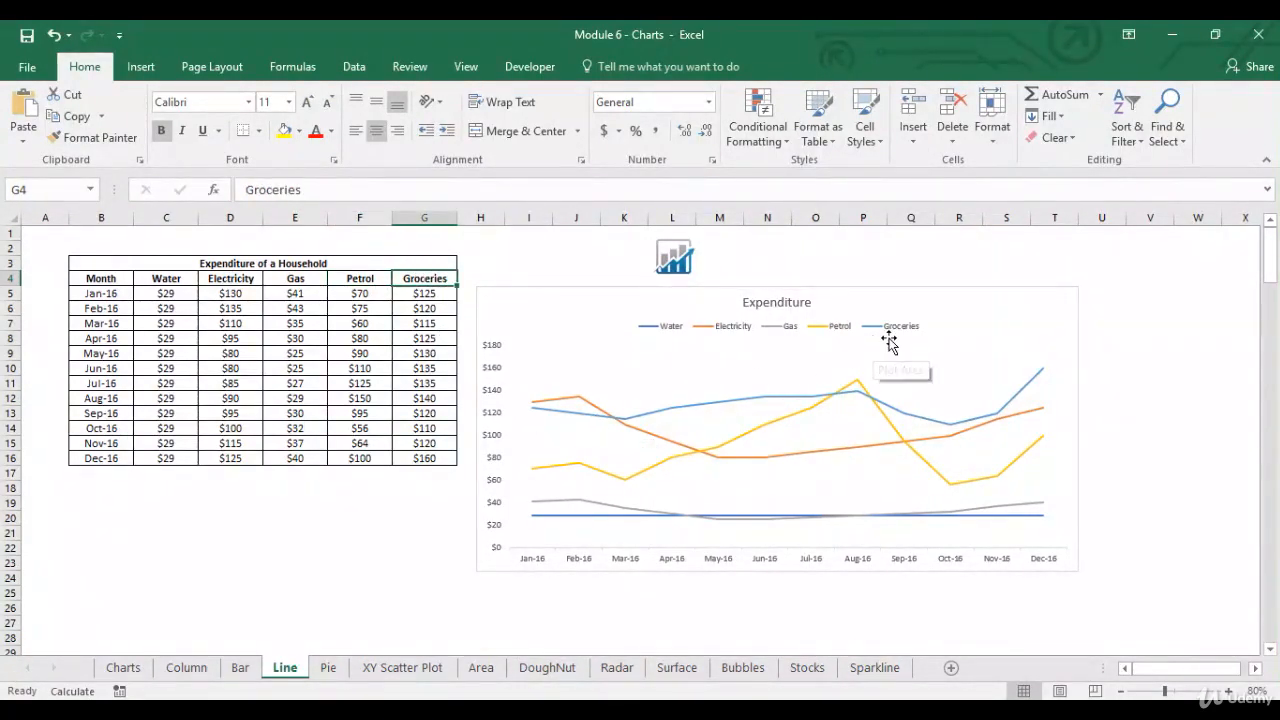
{"action": "mouse_move", "coordinate": [576, 421]}
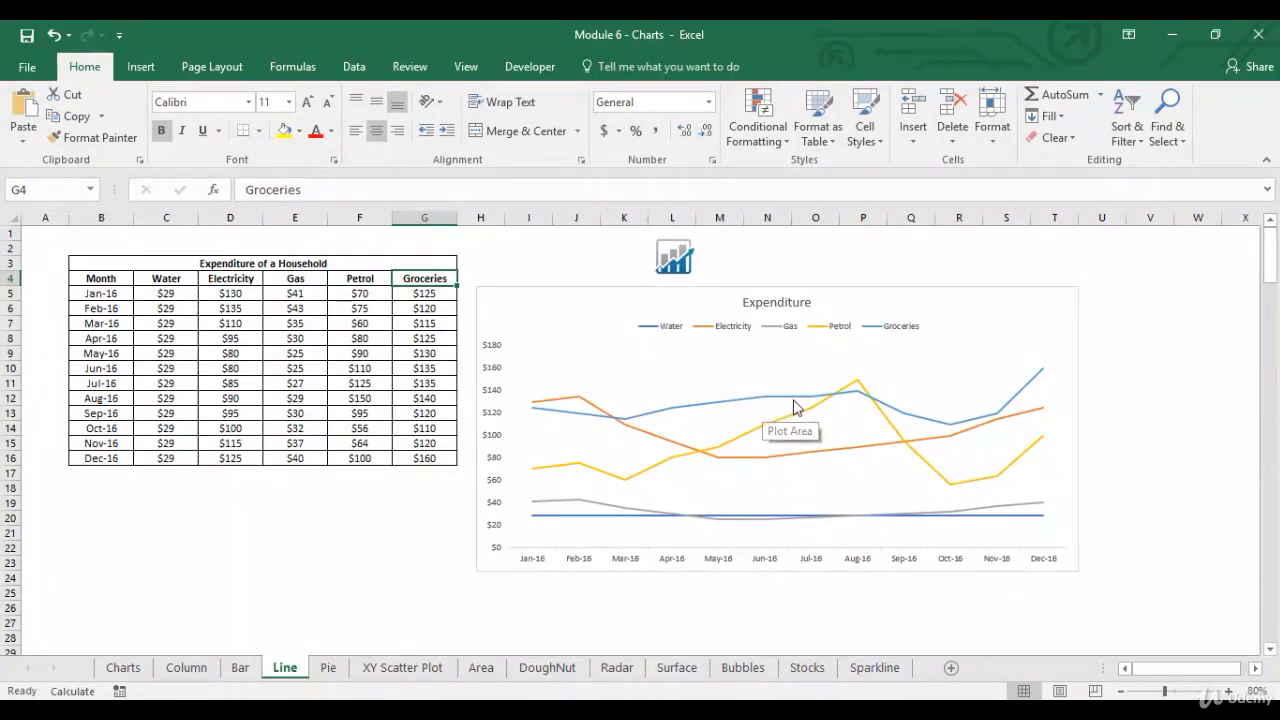
{"action": "mouse_move", "coordinate": [845, 400]}
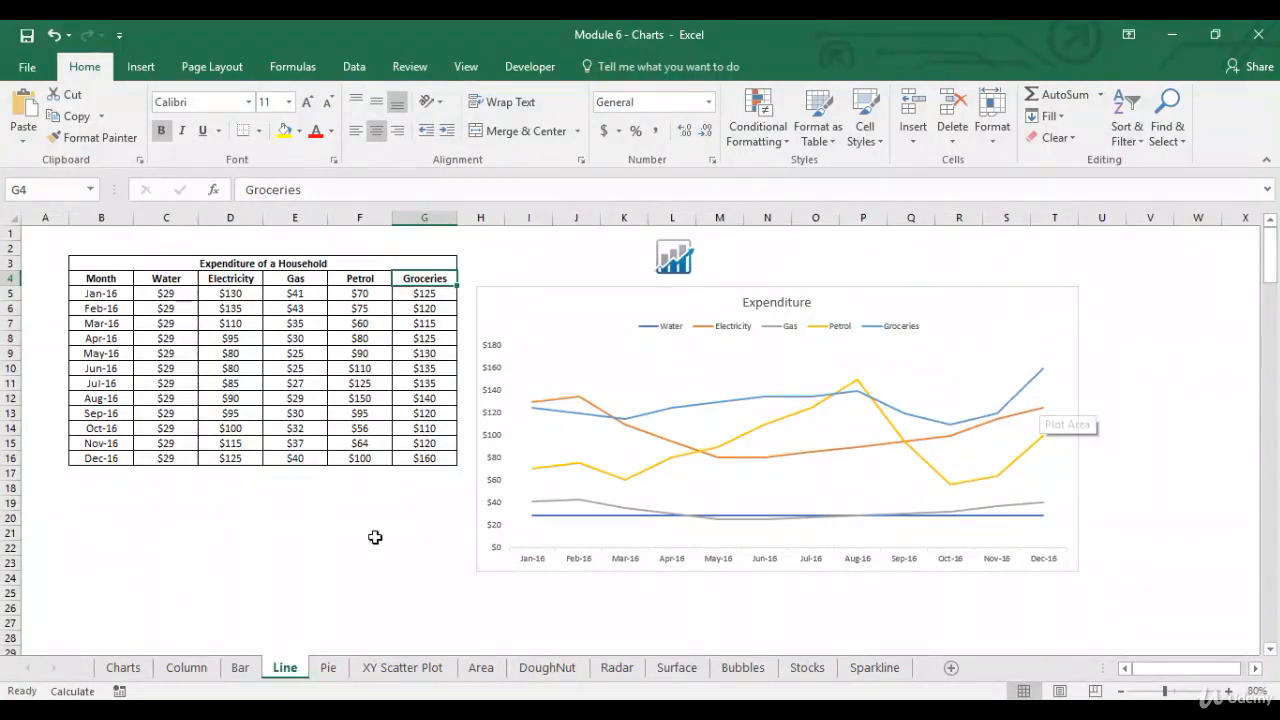
Step: Select the June to August petrol amounts in F10:F12 to review them against the chart's Petrol line
{"action": "left_click", "coordinate": [339, 532]}
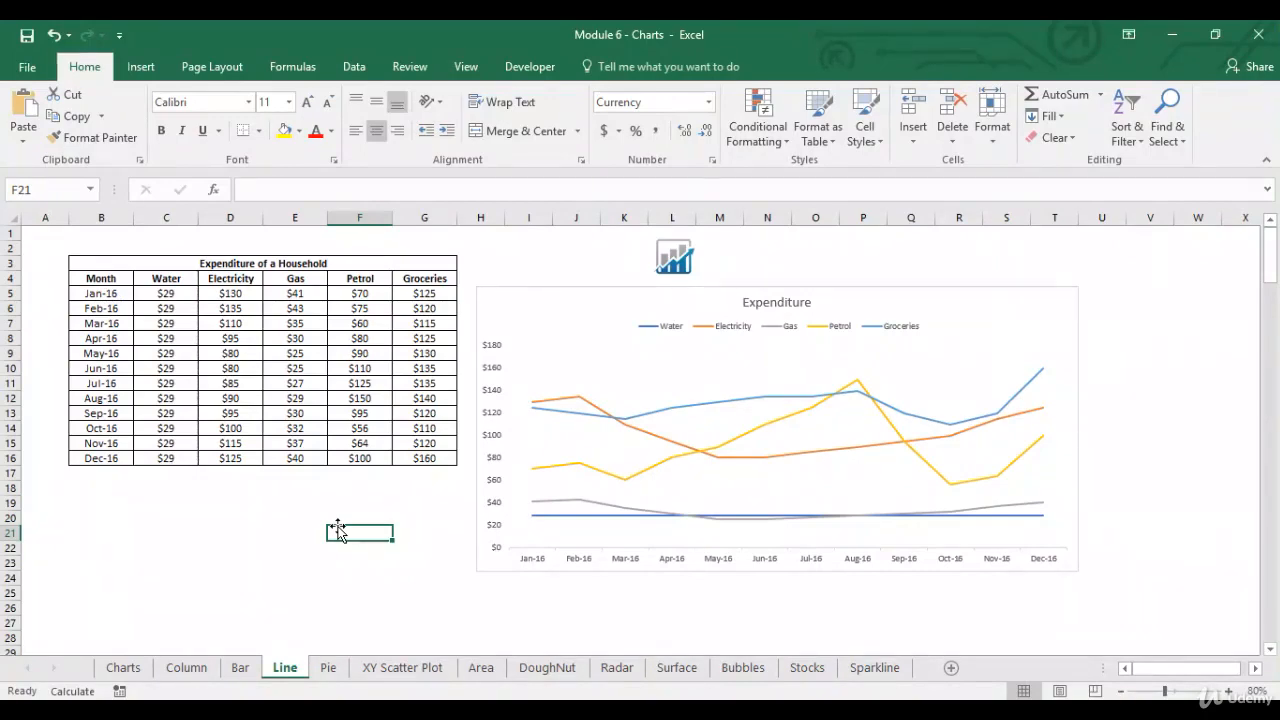
{"action": "left_click", "coordinate": [388, 369]}
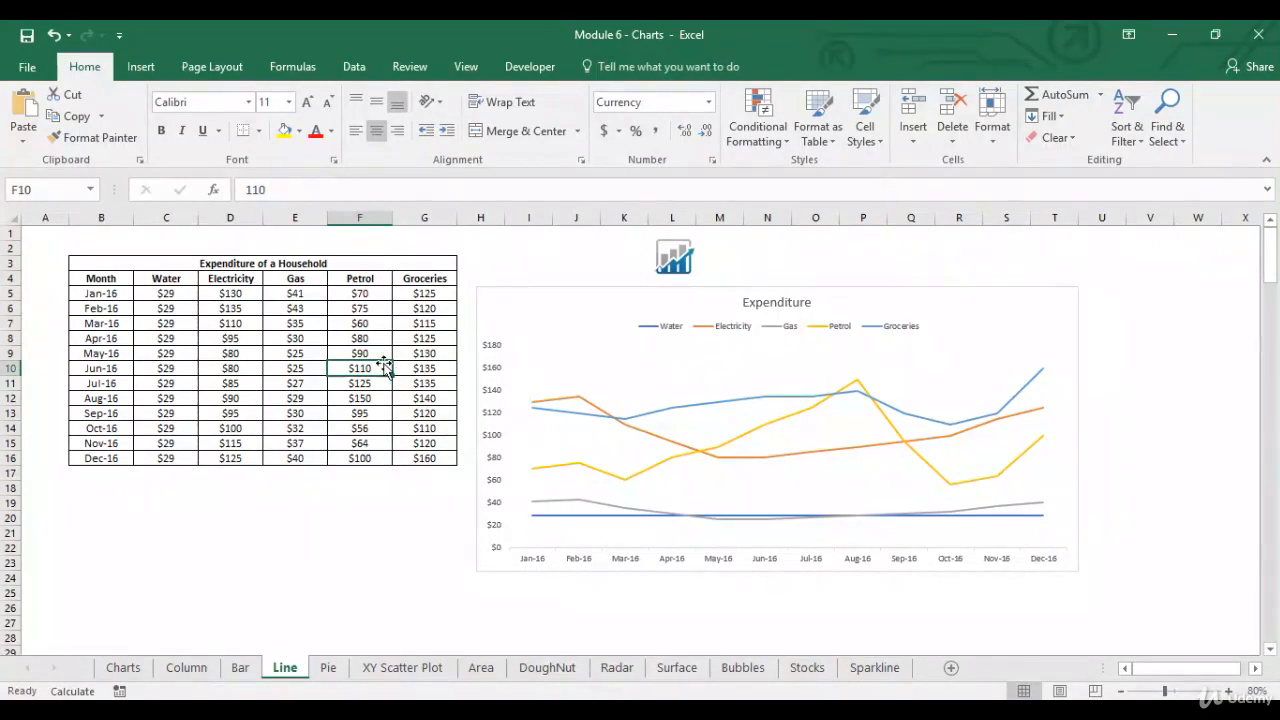
{"action": "left_click", "coordinate": [384, 363]}
{"action": "left_click_drag", "start_coordinate": [381, 368], "coordinate": [374, 400]}
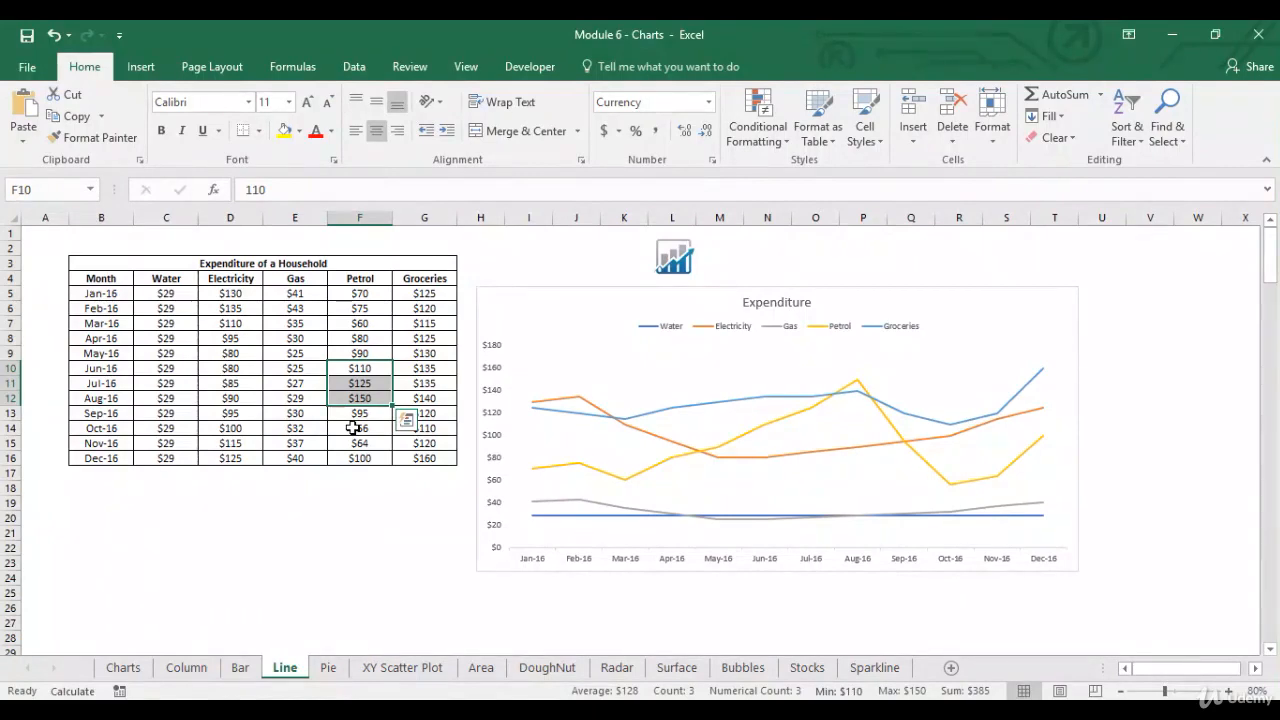
Step: Change the Expenditure chart's type to a 2-D Stacked Line
{"action": "left_click", "coordinate": [607, 291]}
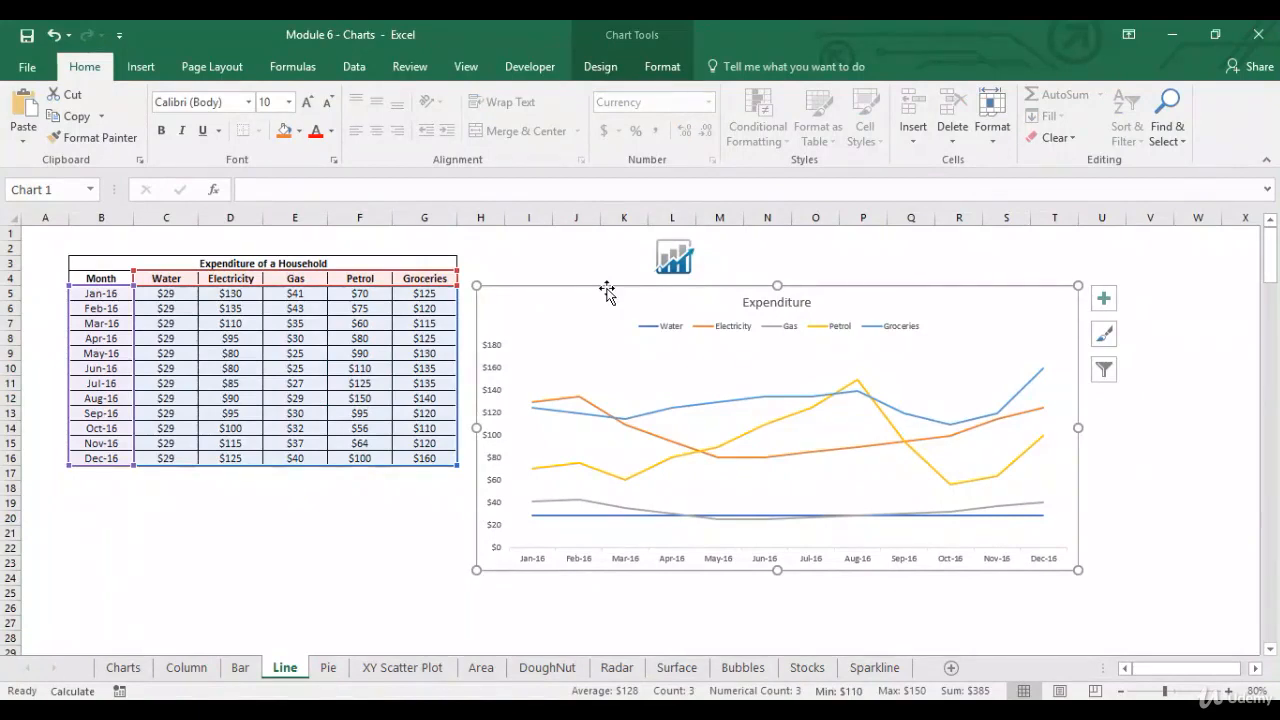
{"action": "left_click", "coordinate": [143, 66]}
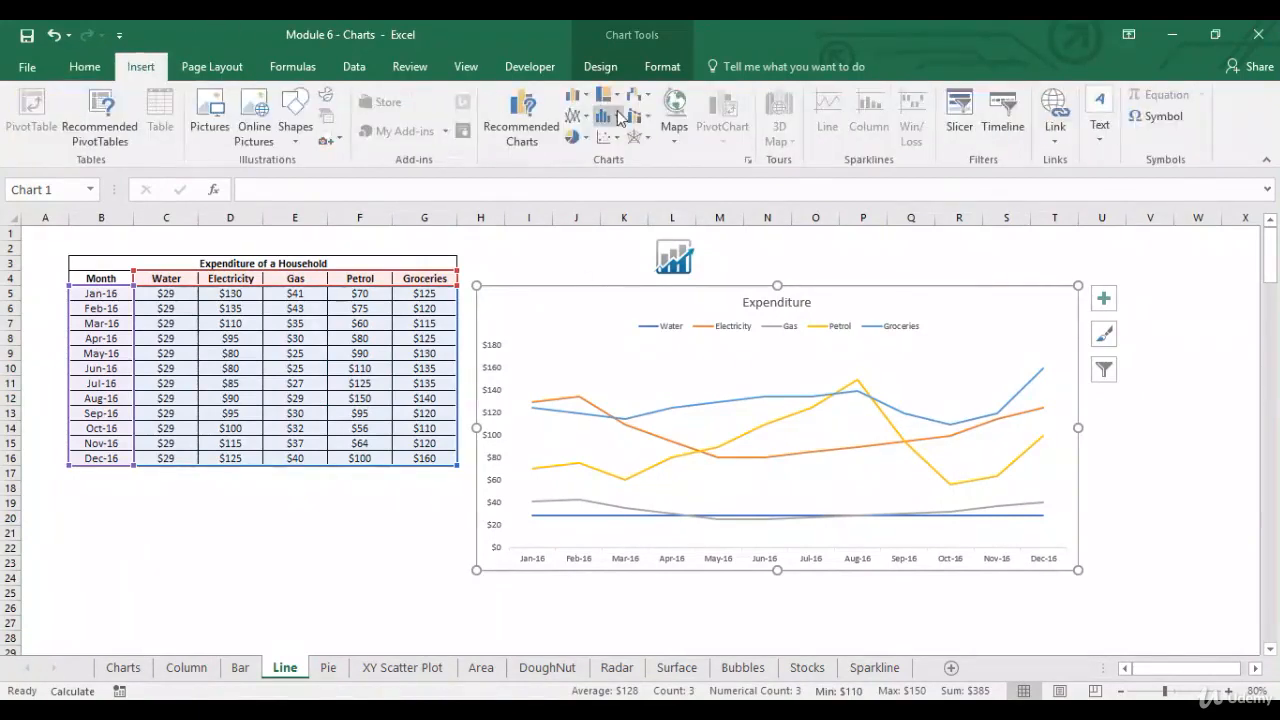
{"action": "left_click", "coordinate": [577, 116]}
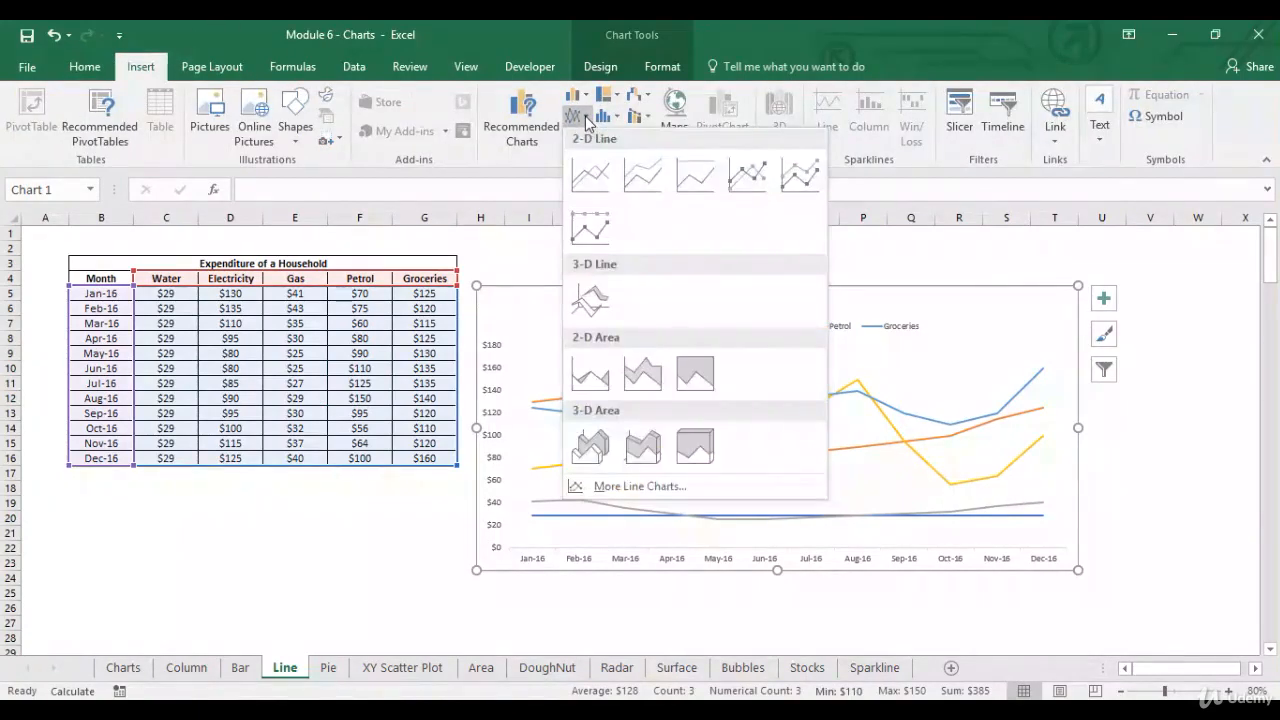
{"action": "left_click", "coordinate": [637, 170]}
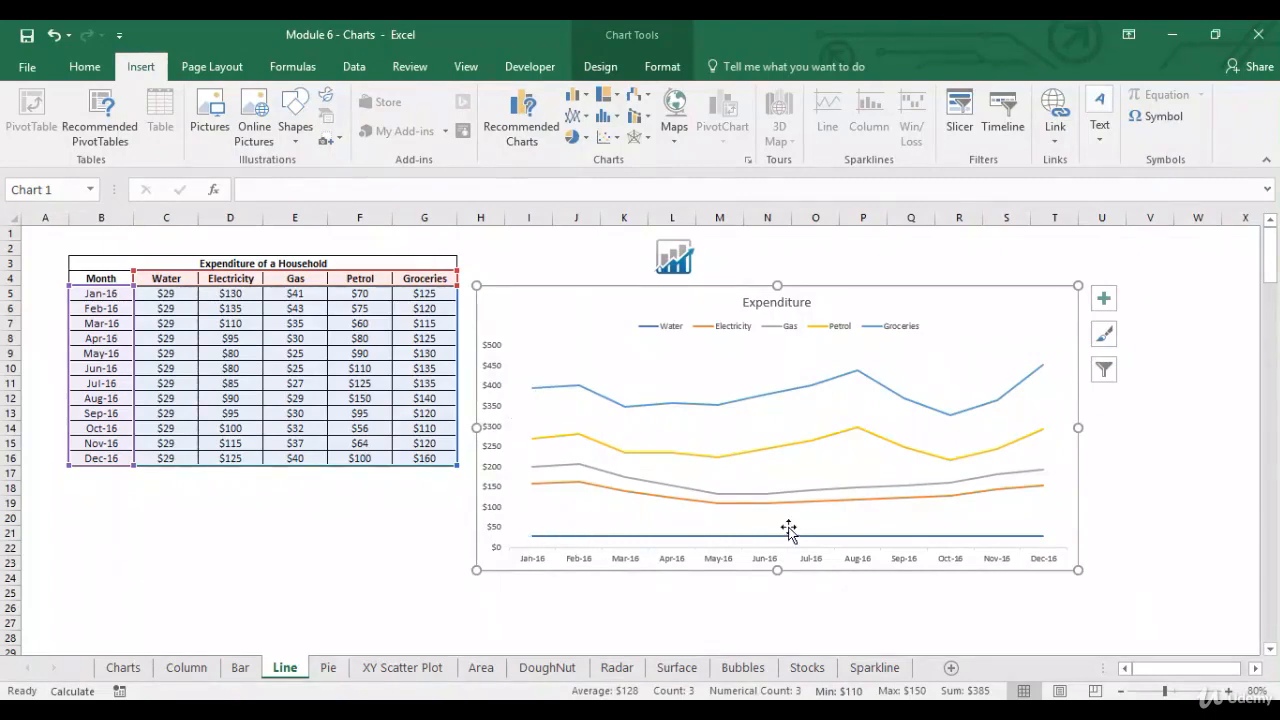
Step: Select the January amounts in C5:G5 to check their sum against the January point of the stacked Groceries line
{"action": "left_click", "coordinate": [540, 400]}
{"action": "key", "text": "Escape"}
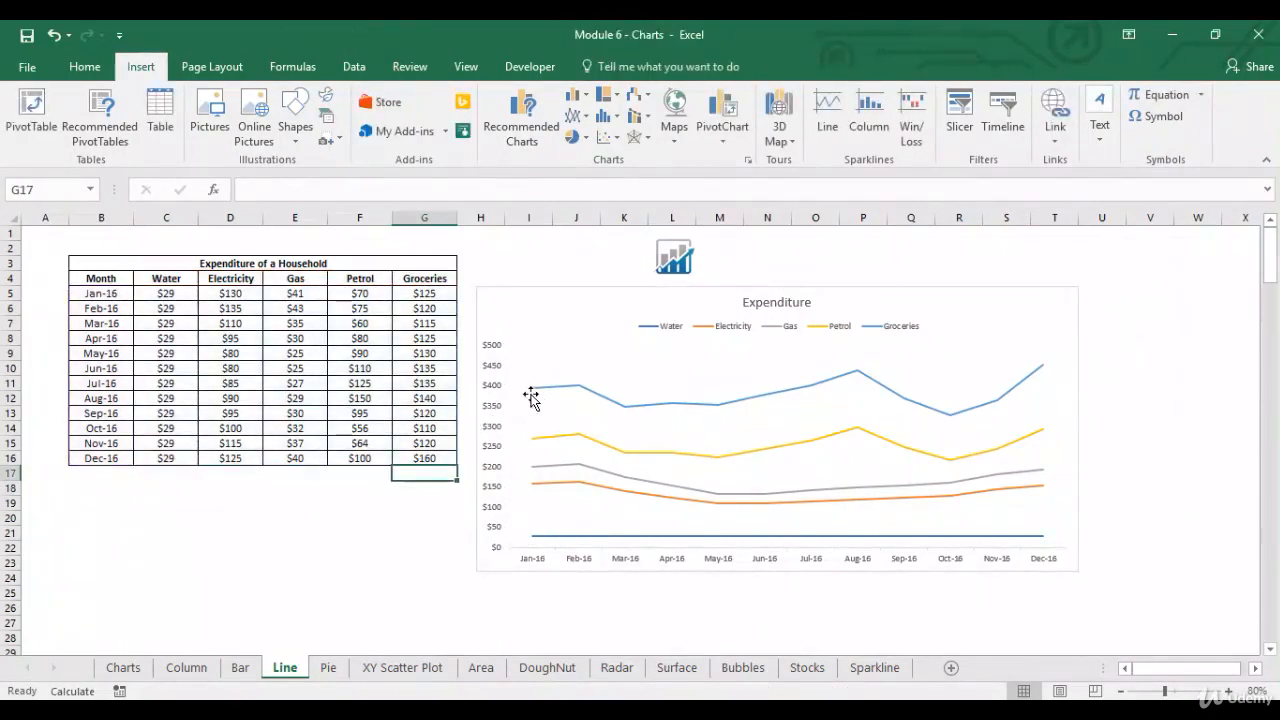
{"action": "mouse_move", "coordinate": [531, 397]}
{"action": "left_click", "coordinate": [422, 293]}
{"action": "key", "text": "shift+Left"}
{"action": "key", "text": "shift+Left"}
{"action": "key", "text": "shift+Left"}
{"action": "key", "text": "shift+Left"}
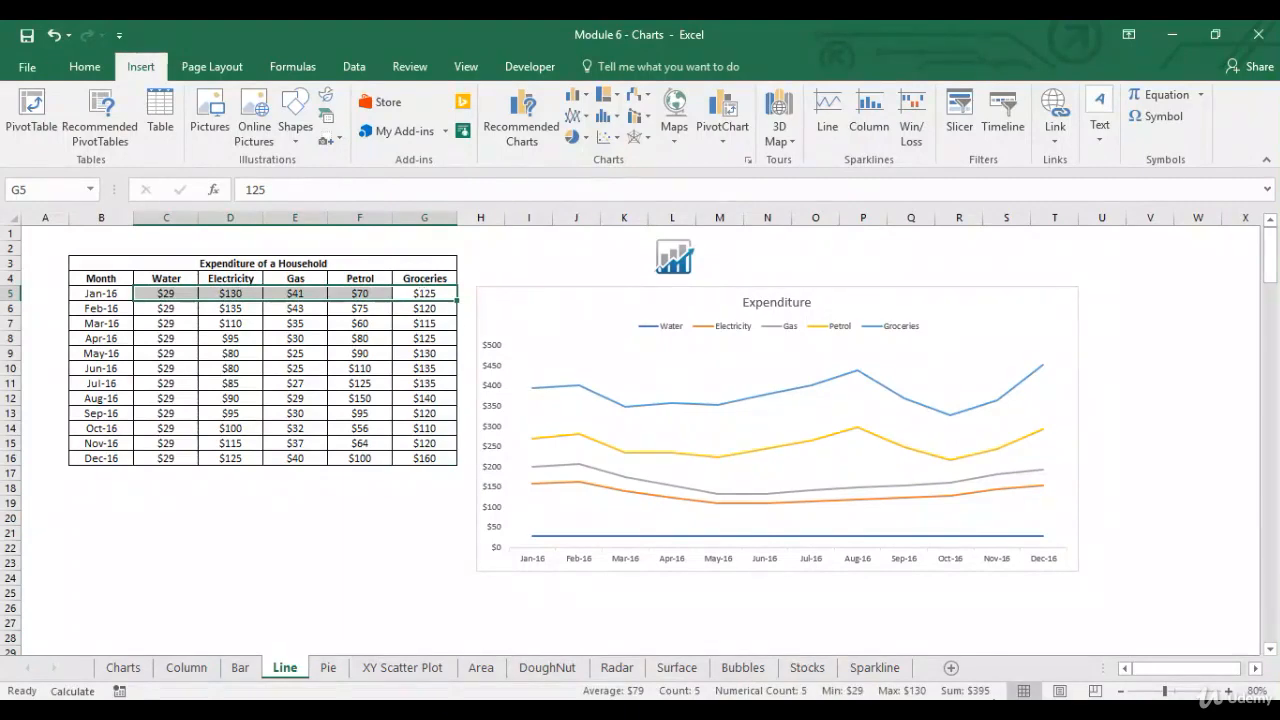
{"action": "left_click", "coordinate": [360, 578]}
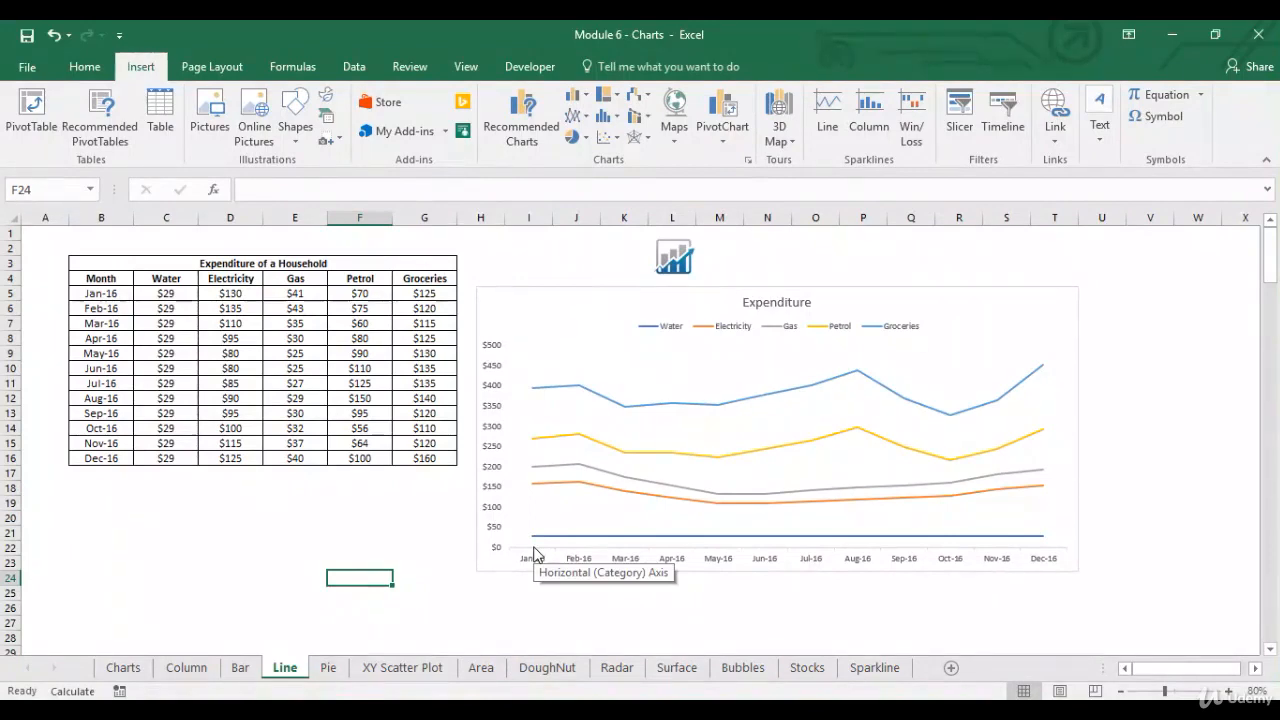
Step: Change the Expenditure chart's type to 2-D 100% Stacked Line and review that type's description
{"action": "mouse_move", "coordinate": [535, 545]}
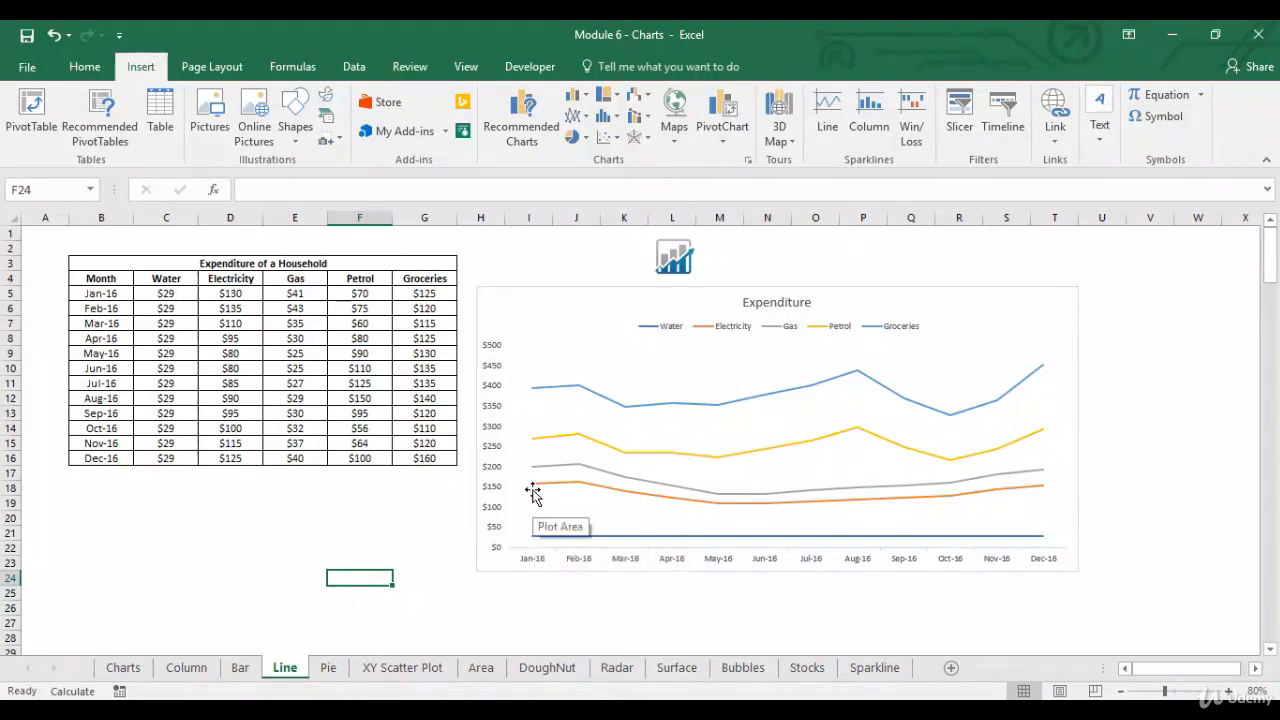
{"action": "mouse_move", "coordinate": [535, 493]}
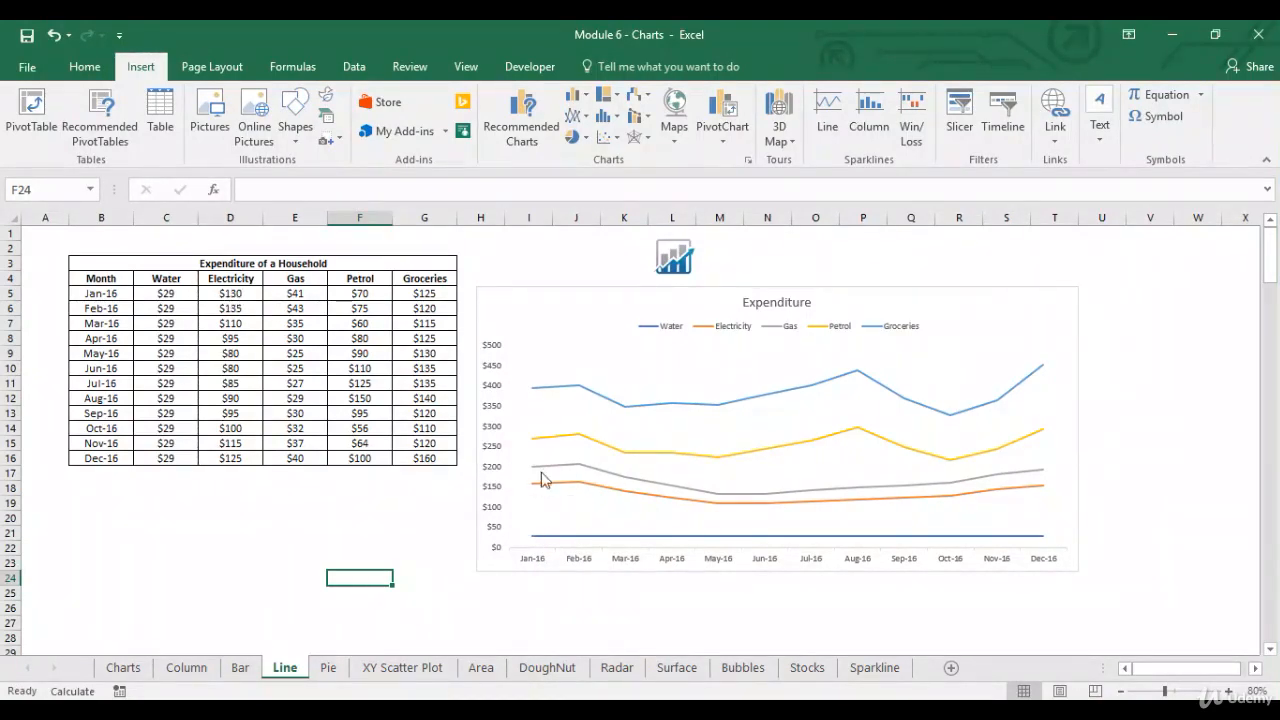
{"action": "left_click", "coordinate": [674, 378]}
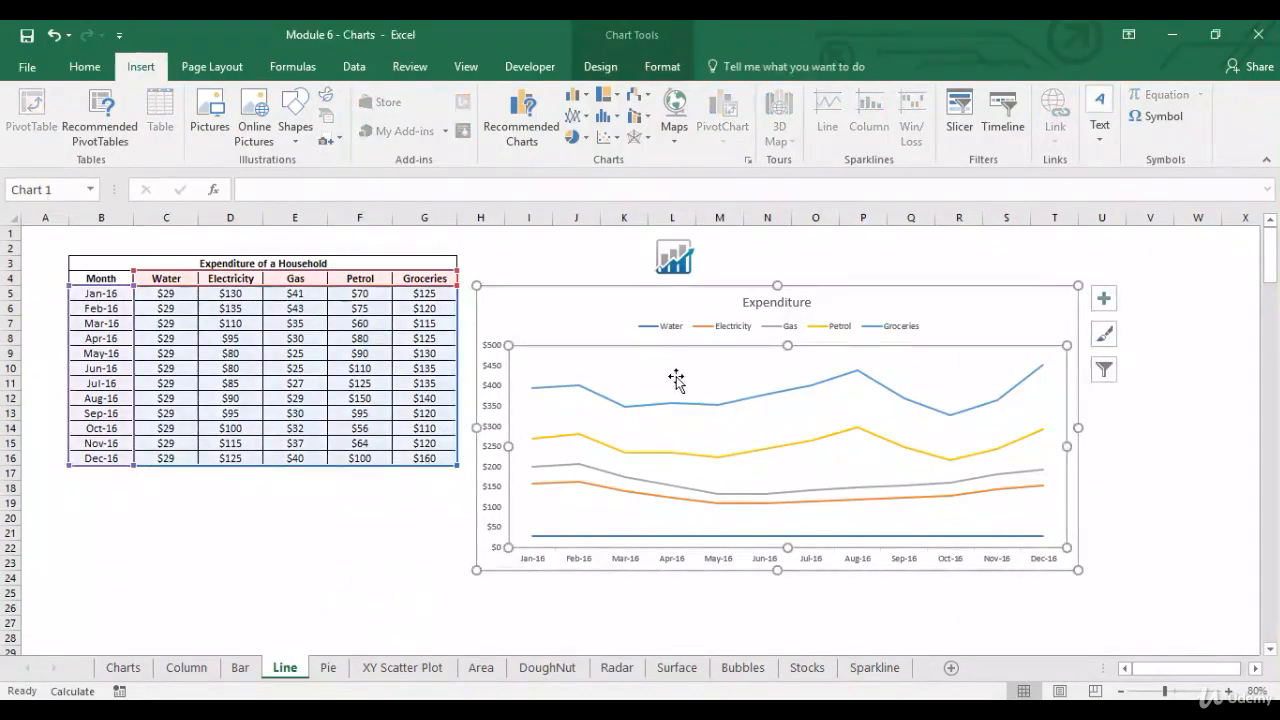
{"action": "left_click", "coordinate": [576, 122]}
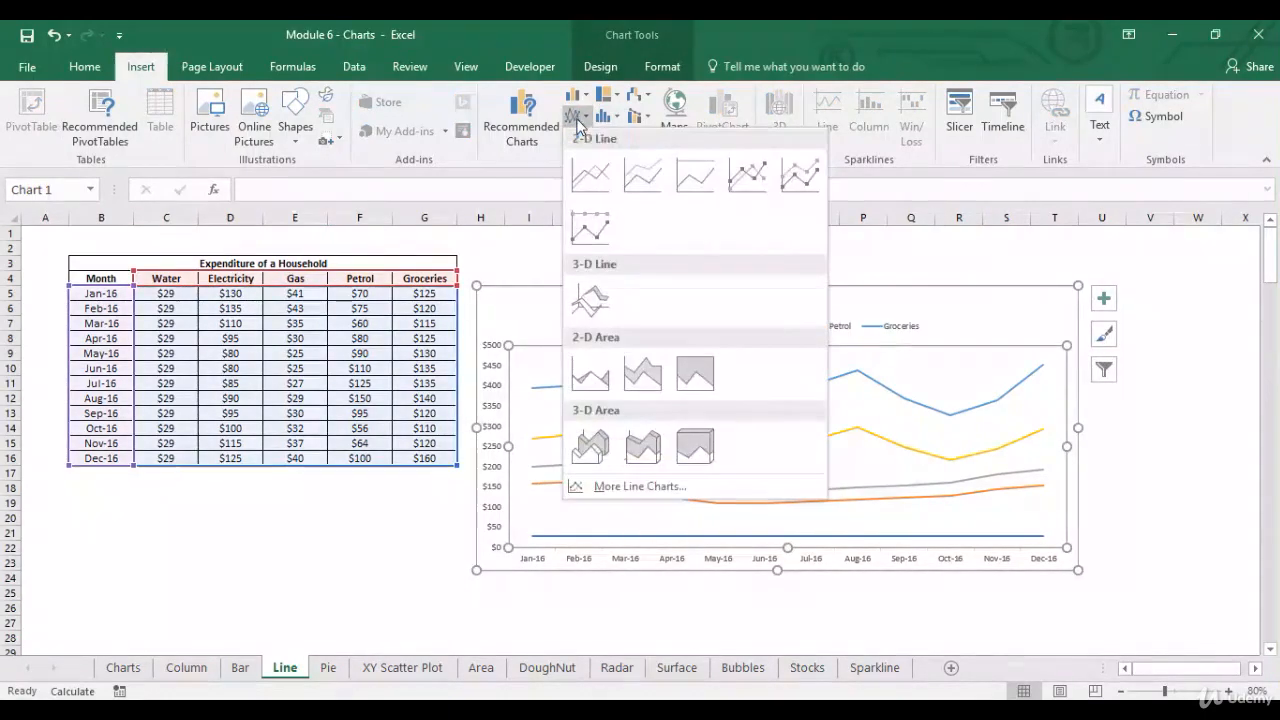
{"action": "left_click", "coordinate": [688, 180]}
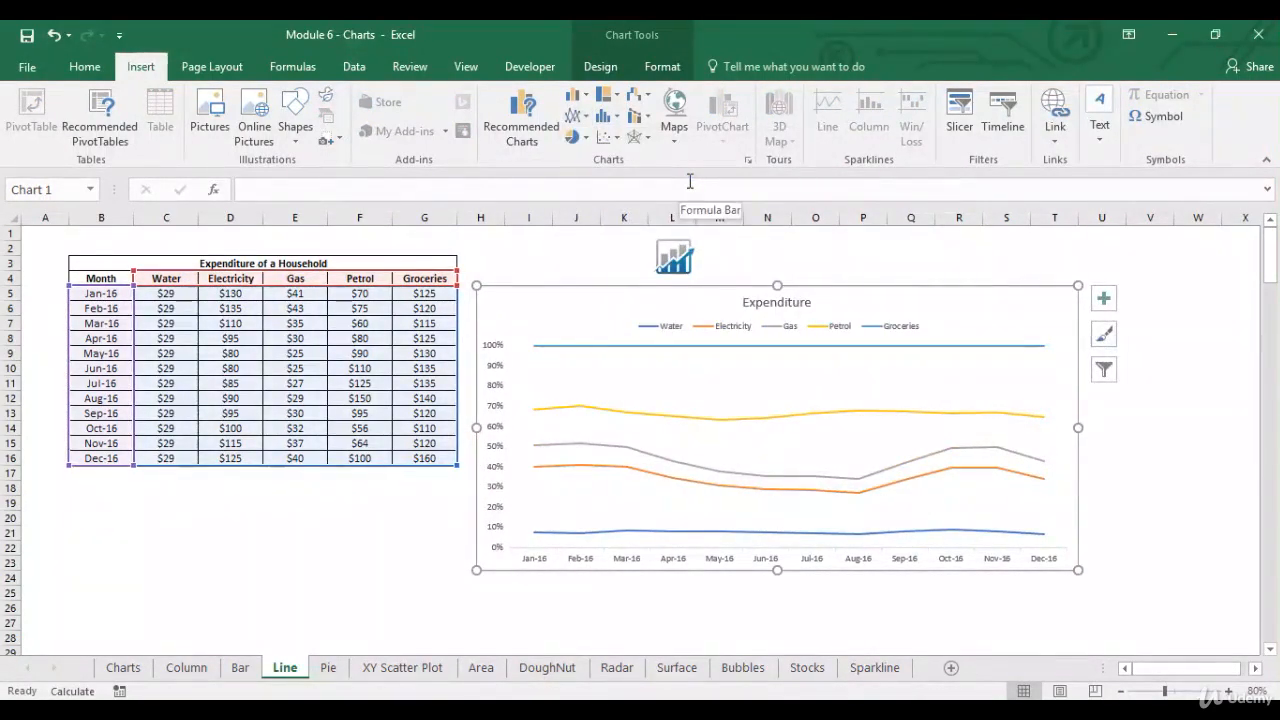
{"action": "left_click", "coordinate": [579, 117]}
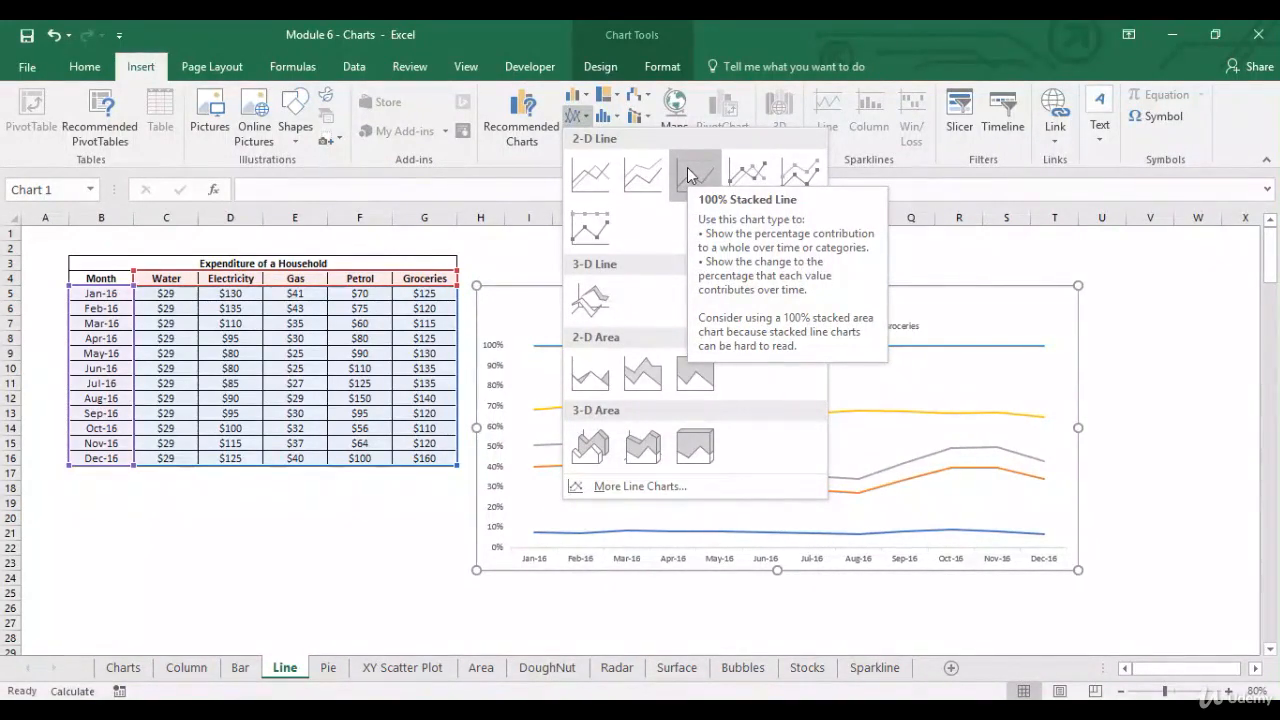
{"action": "left_click", "coordinate": [512, 318]}
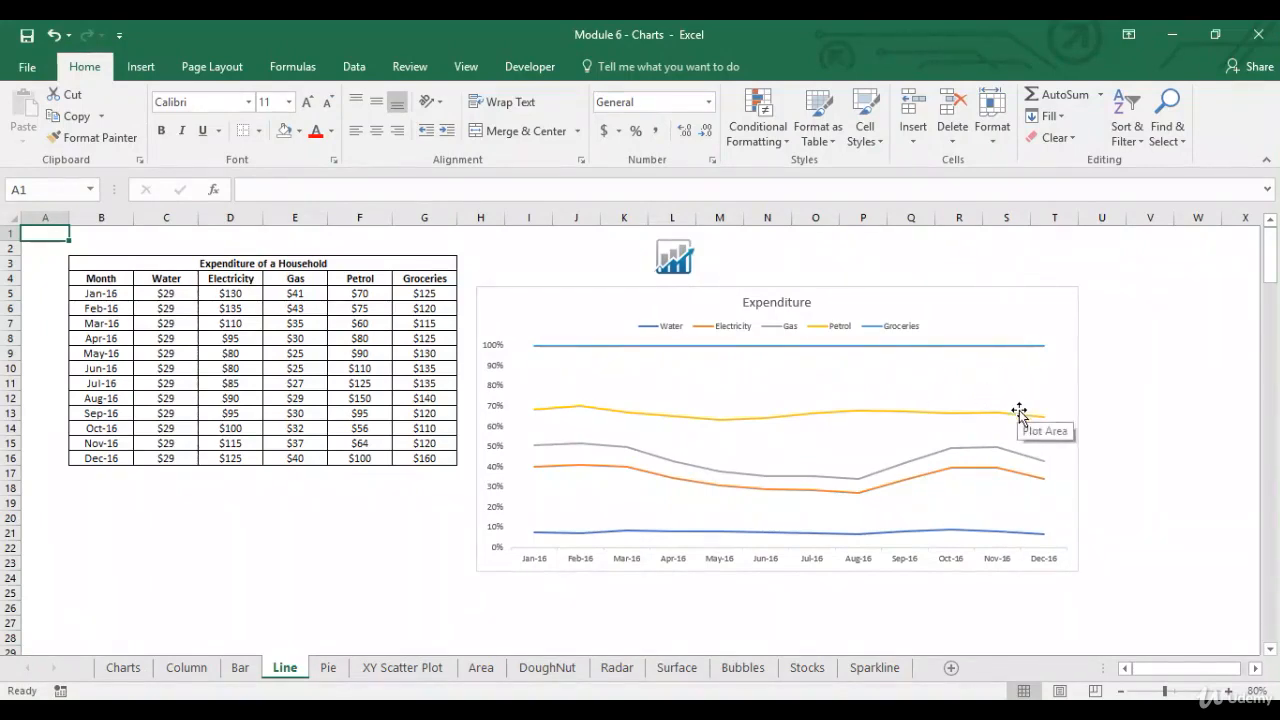
{"action": "mouse_move", "coordinate": [1035, 421]}
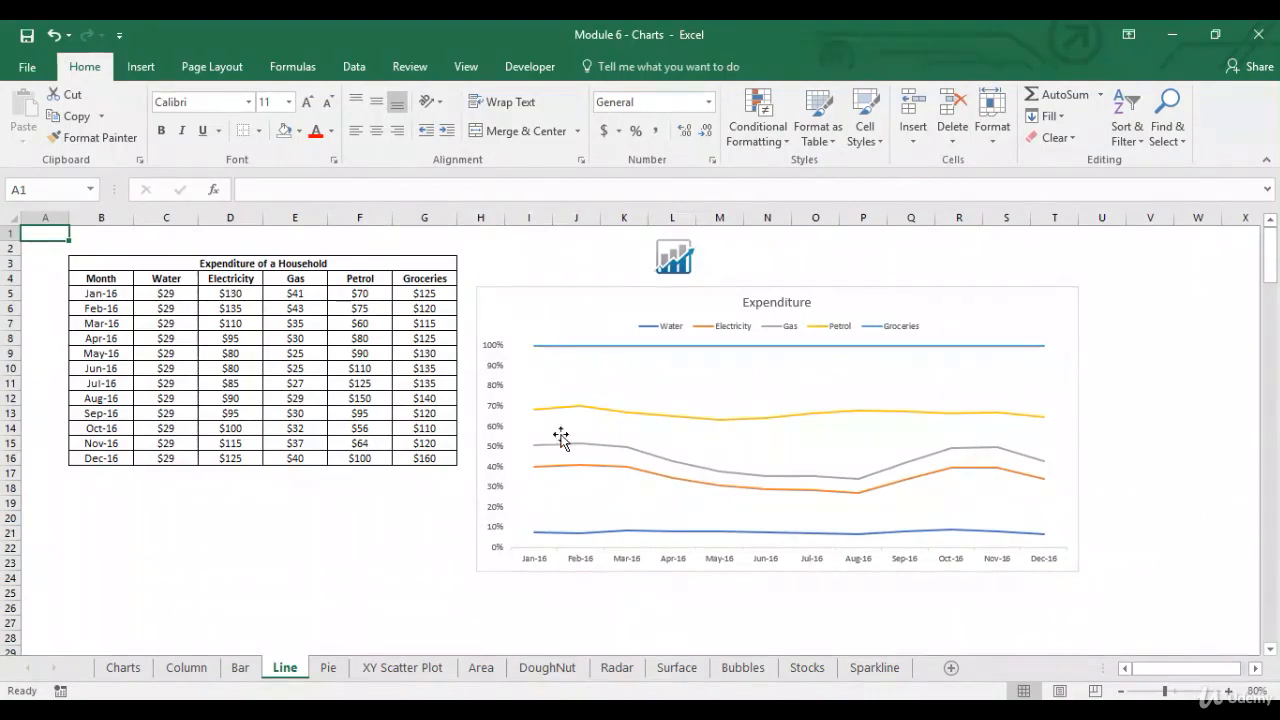
Step: Change the Expenditure chart's type to a 2-D Line with Markers
{"action": "left_click", "coordinate": [595, 297]}
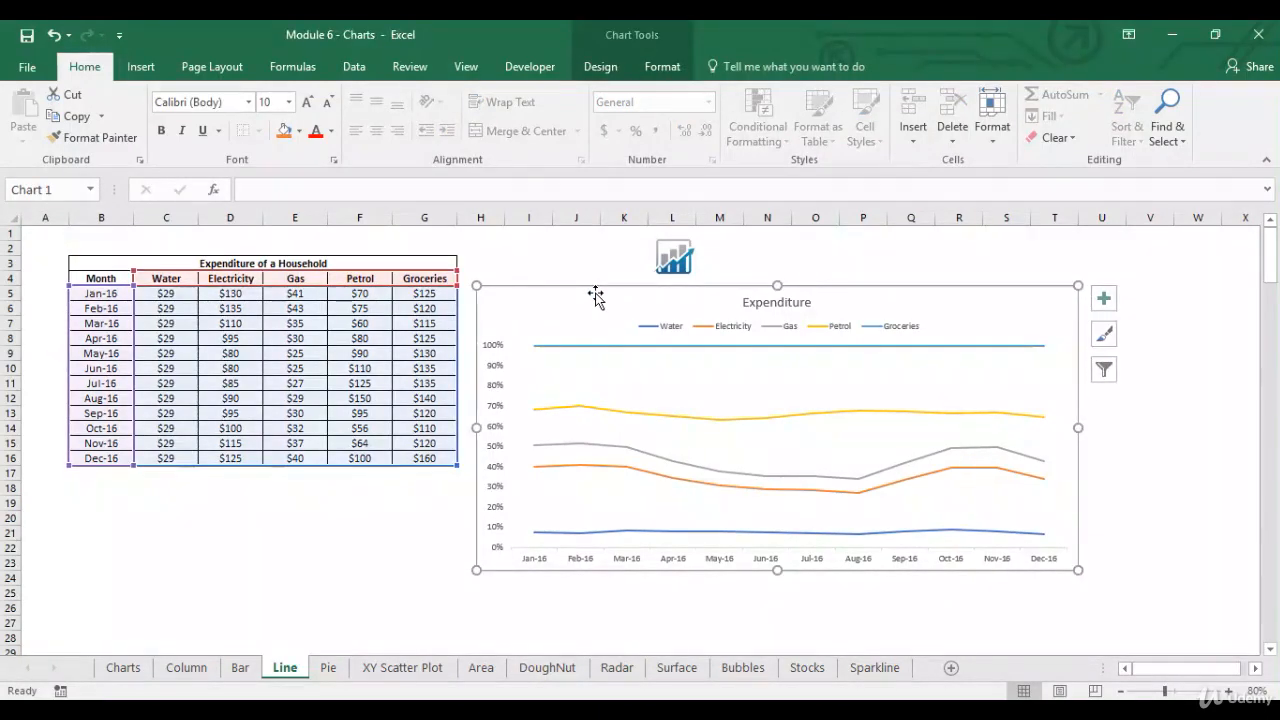
{"action": "left_click", "coordinate": [141, 68]}
{"action": "left_click", "coordinate": [577, 116]}
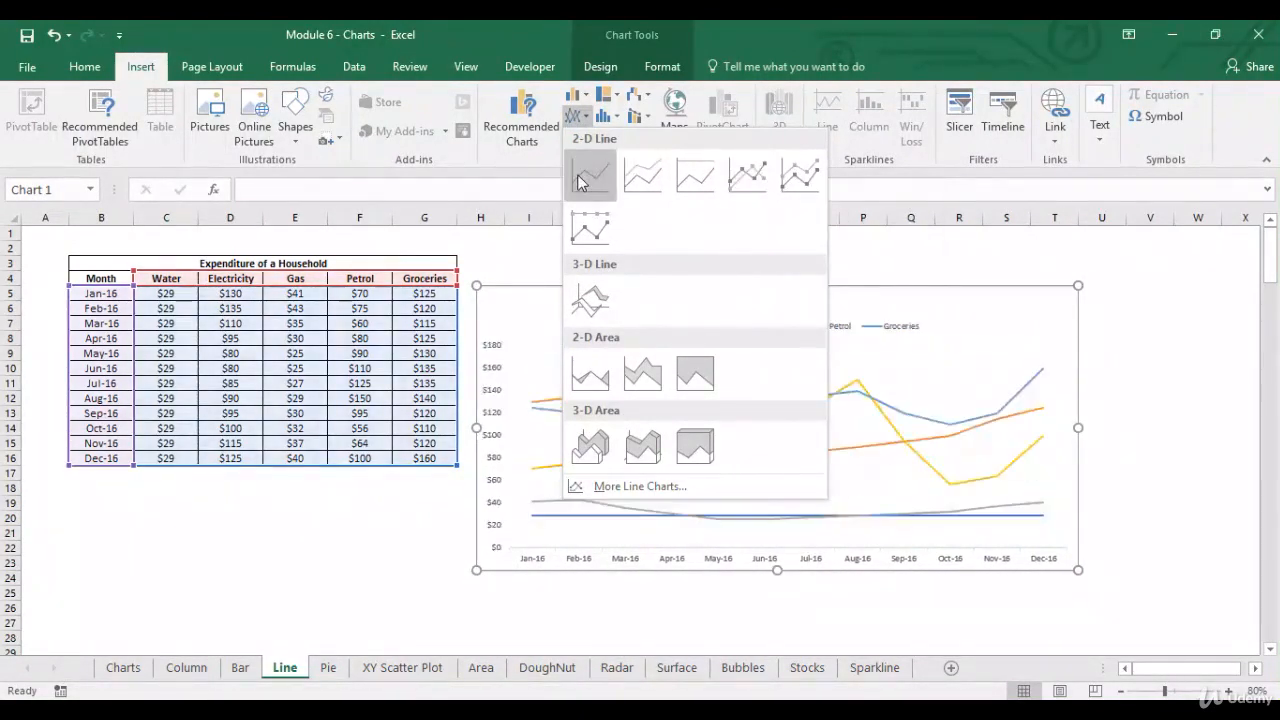
{"action": "left_click", "coordinate": [736, 180]}
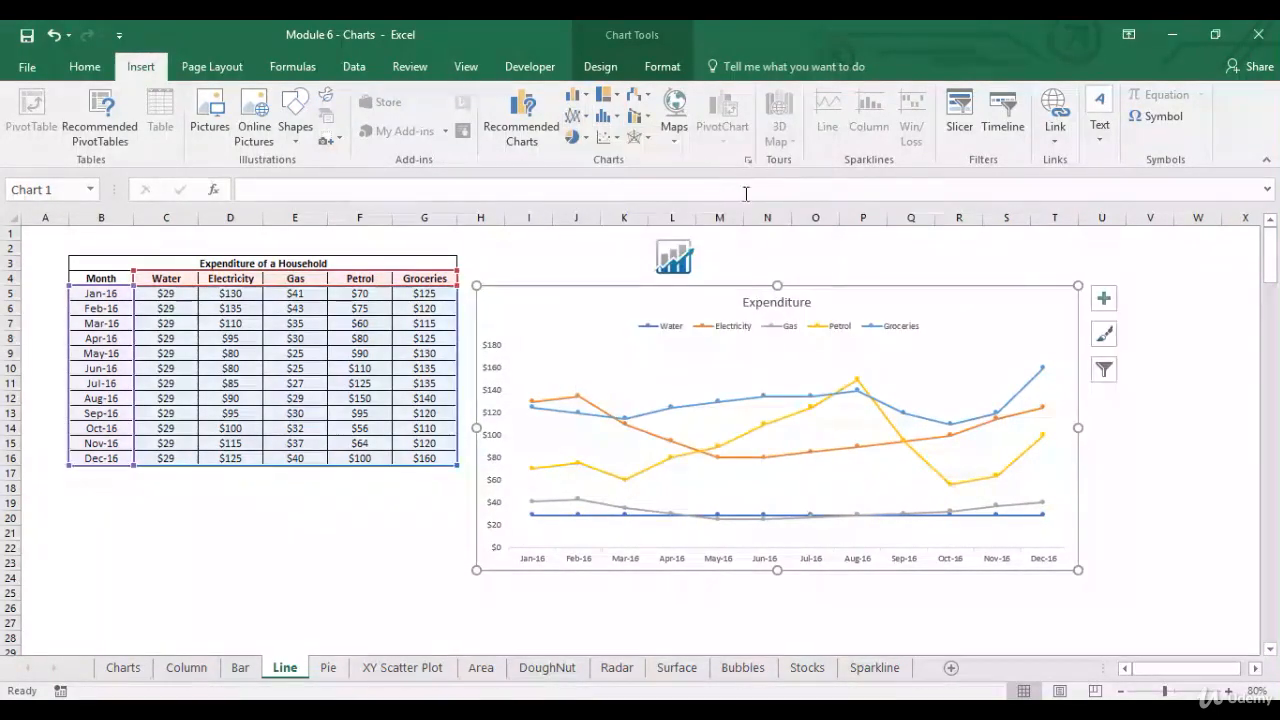
Step: Add plain data labels to the Electricity series in the Expenditure chart
{"action": "right_click", "coordinate": [589, 409]}
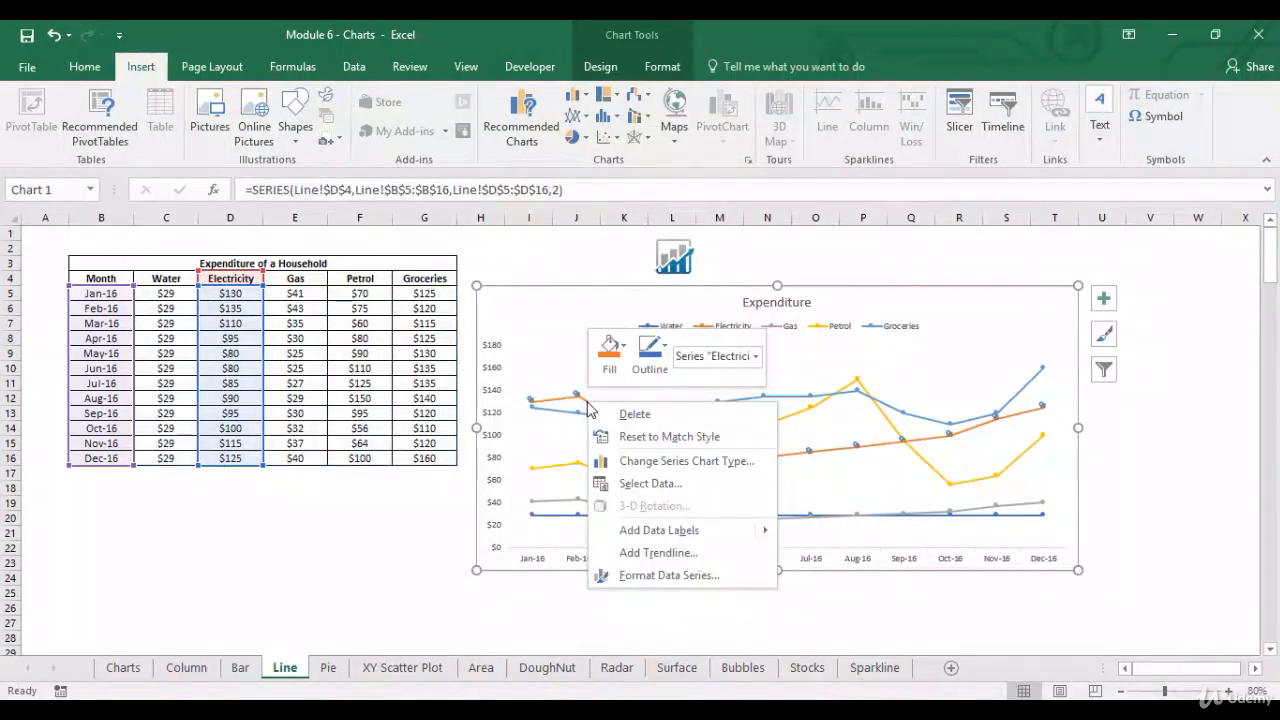
{"action": "mouse_move", "coordinate": [663, 532]}
{"action": "left_click", "coordinate": [822, 530]}
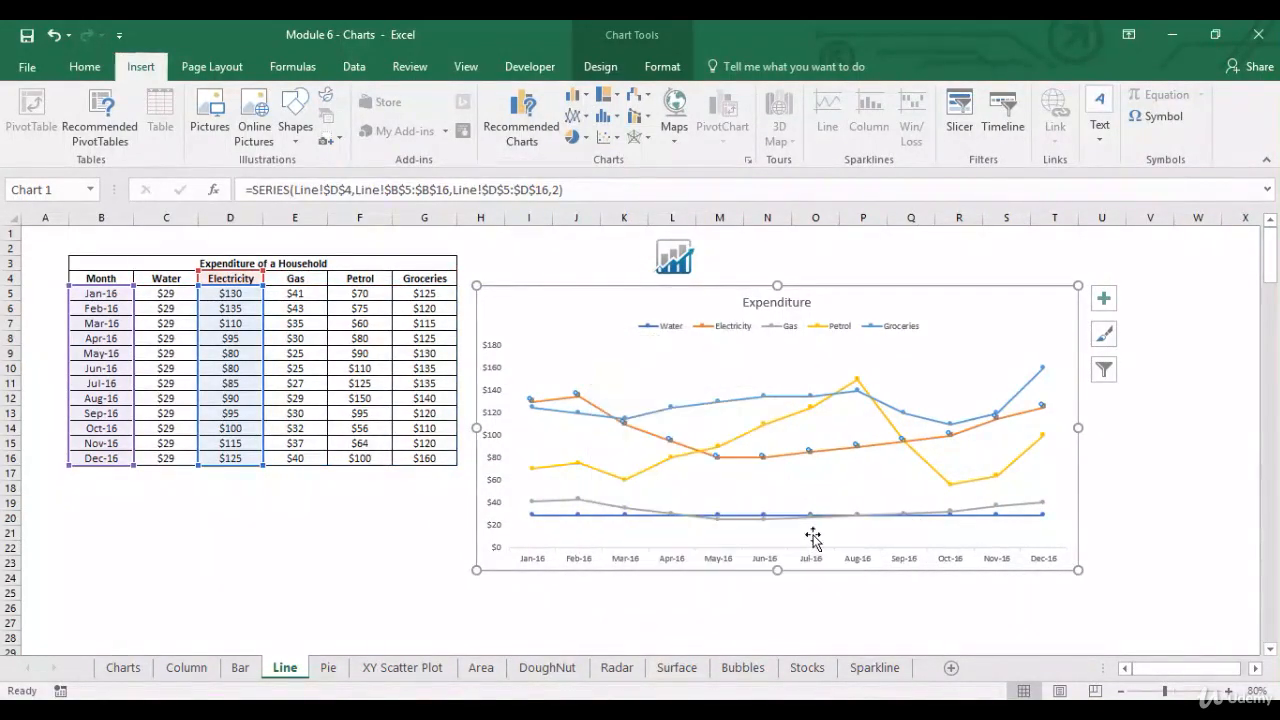
Step: Try data callouts on the Petrol series, undo them, and deselect the chart by selecting cell A1
{"action": "left_click", "coordinate": [584, 466]}
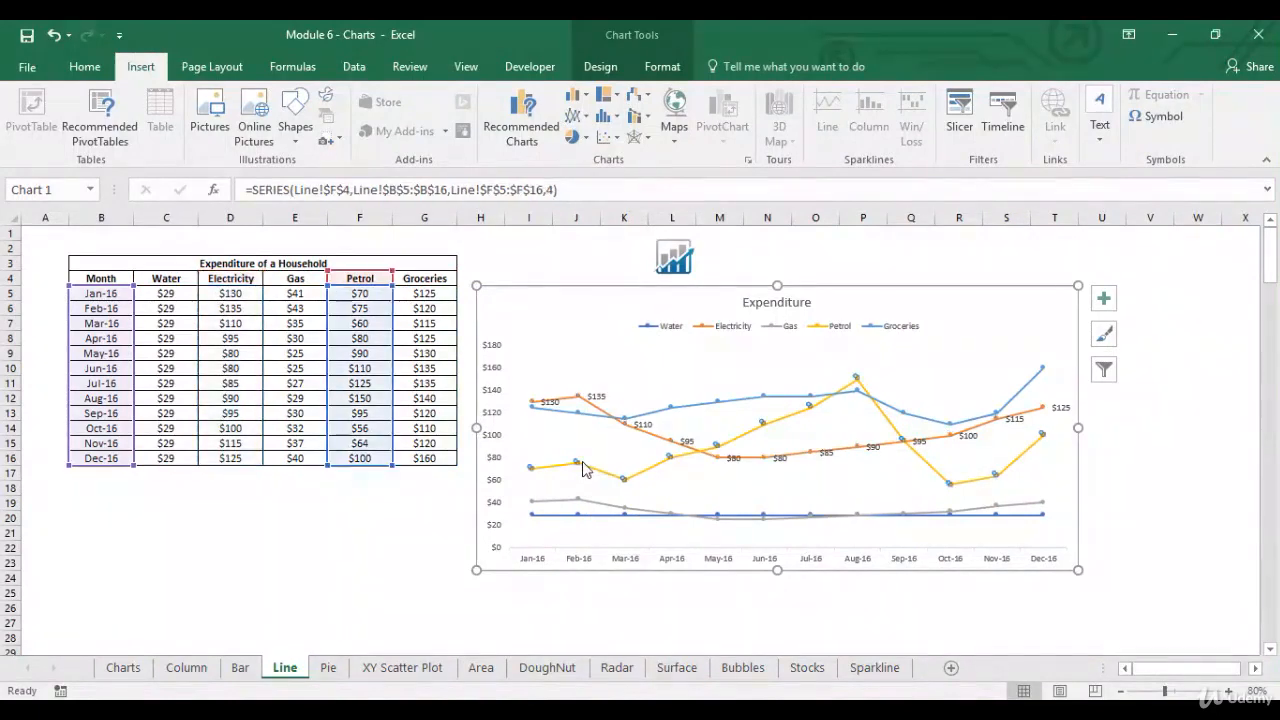
{"action": "right_click", "coordinate": [584, 466]}
{"action": "mouse_move", "coordinate": [671, 589]}
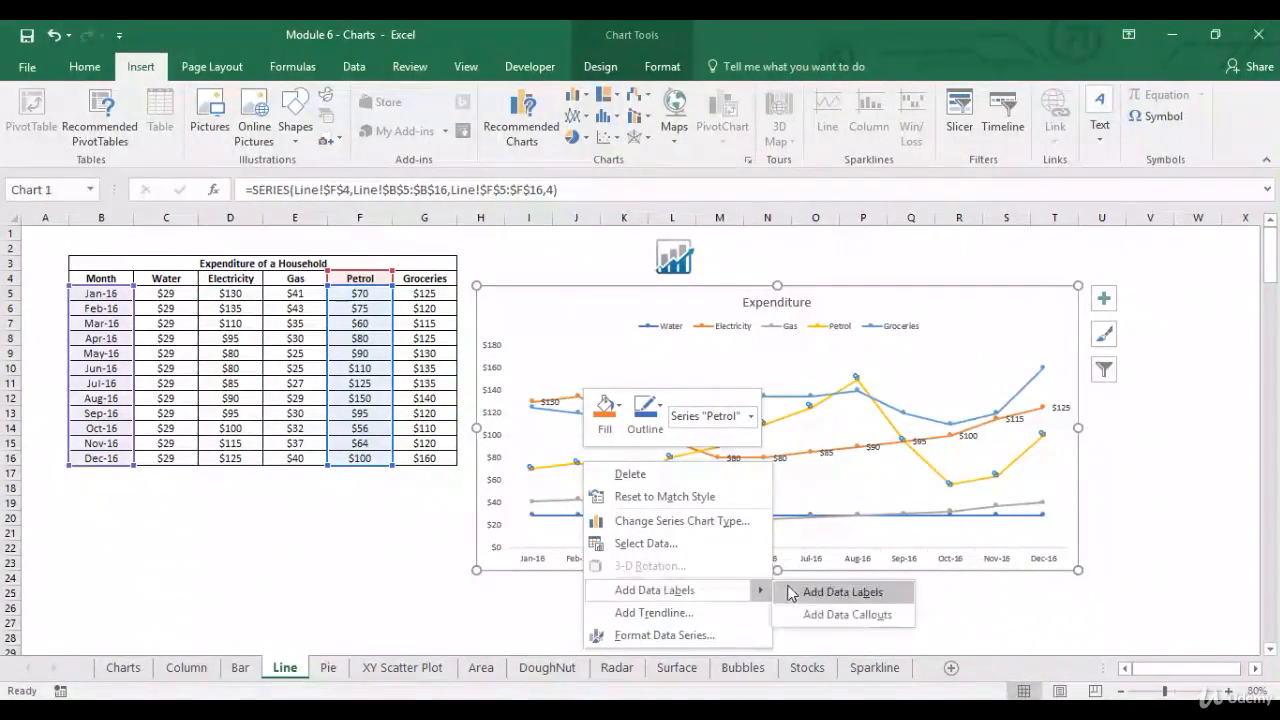
{"action": "left_click", "coordinate": [815, 612]}
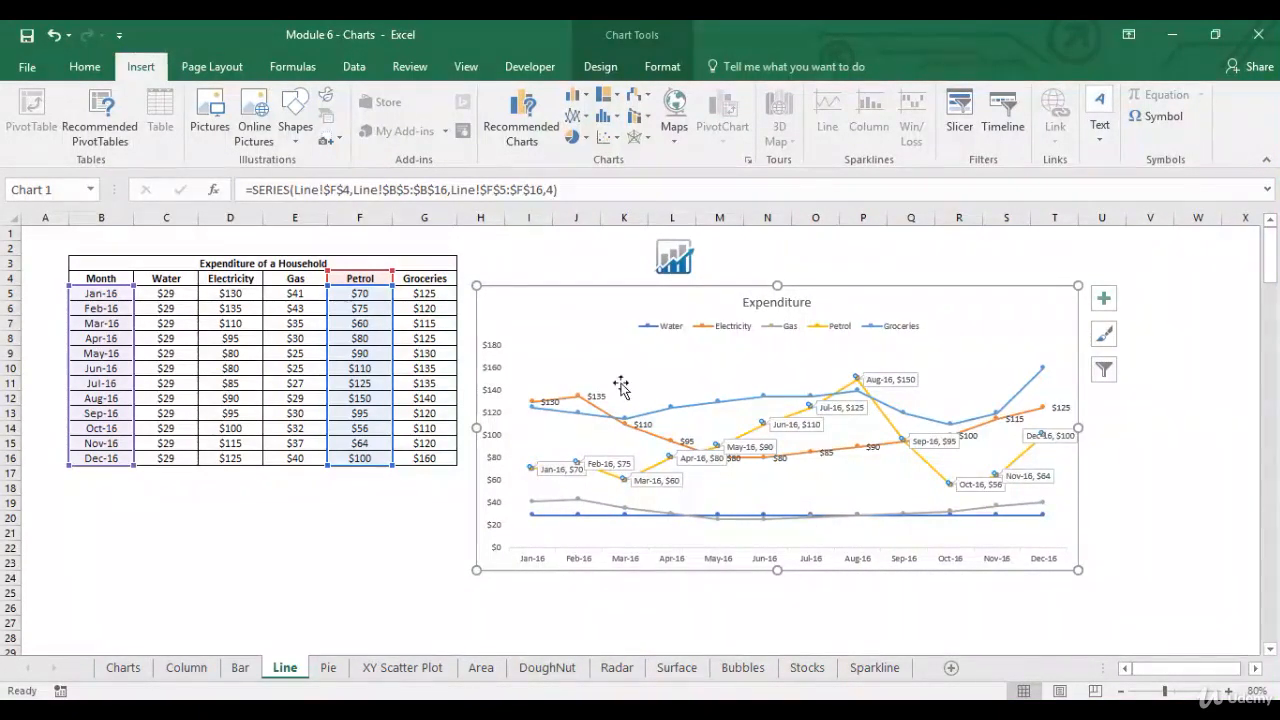
{"action": "left_click", "coordinate": [54, 37]}
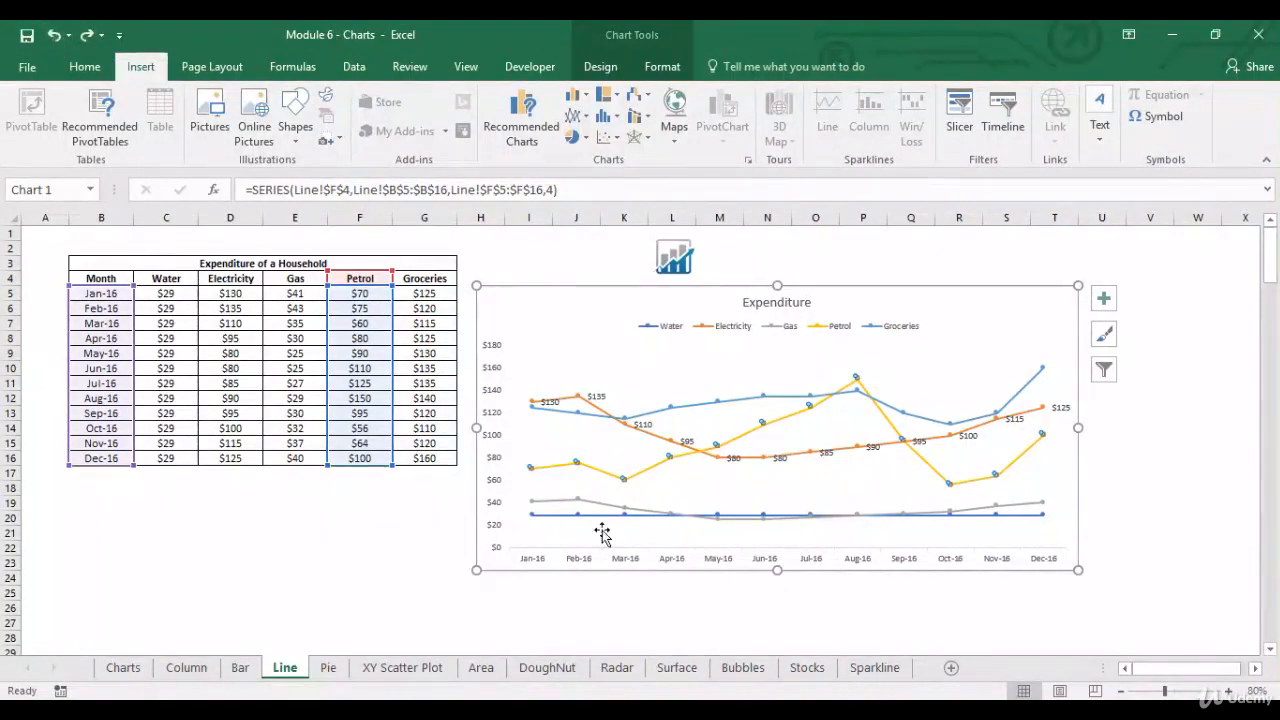
{"action": "left_click", "coordinate": [48, 235]}
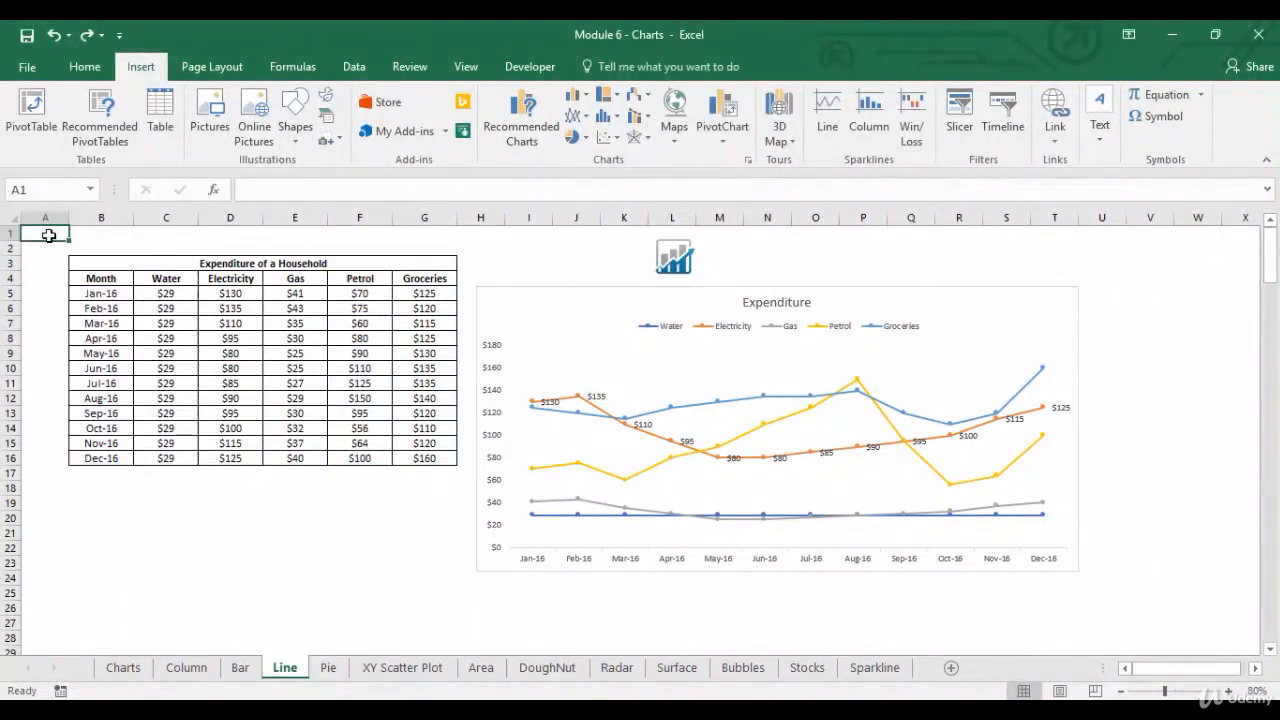